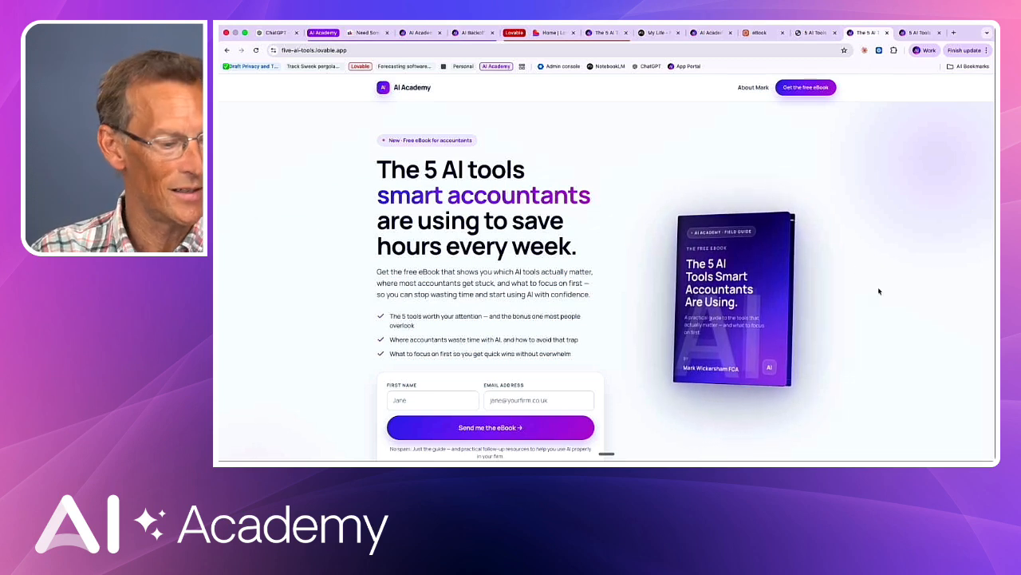
Review the AI Academy eBook landing page from the headline to the sign-up form in the footer and back
scroll(879, 291, "down", 5)
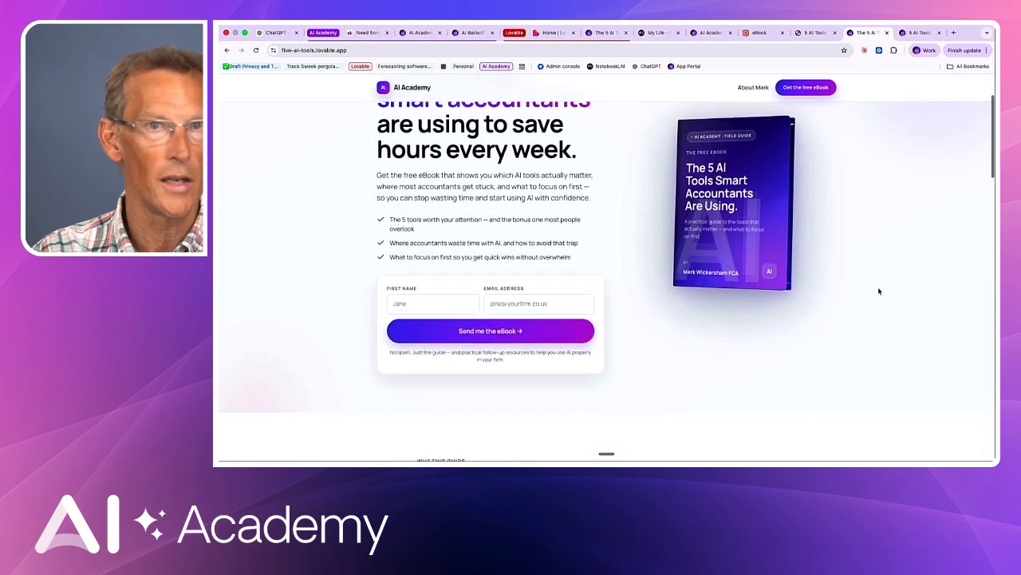
scroll(879, 291, "down", 10)
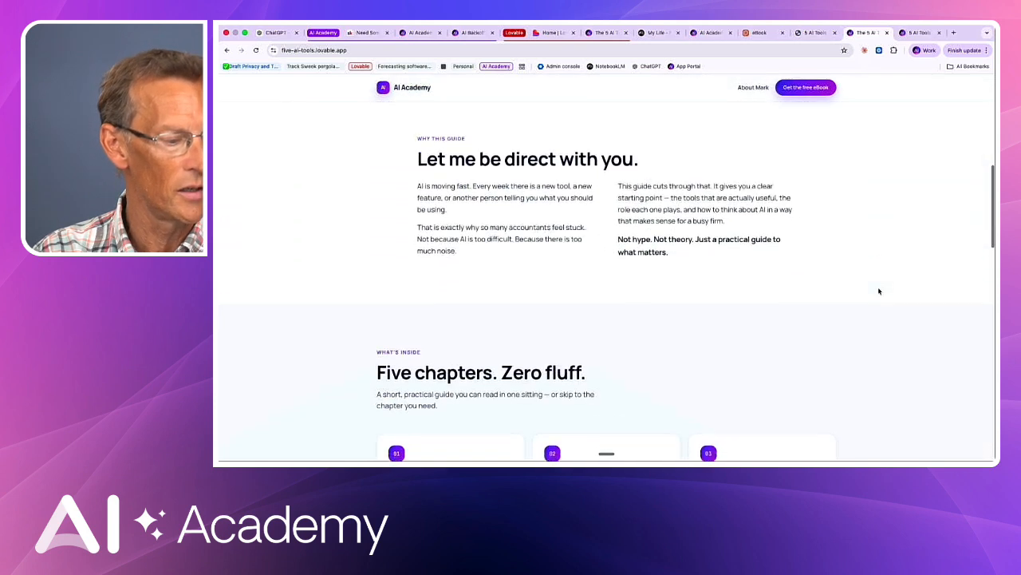
scroll(878, 291, "down", 10)
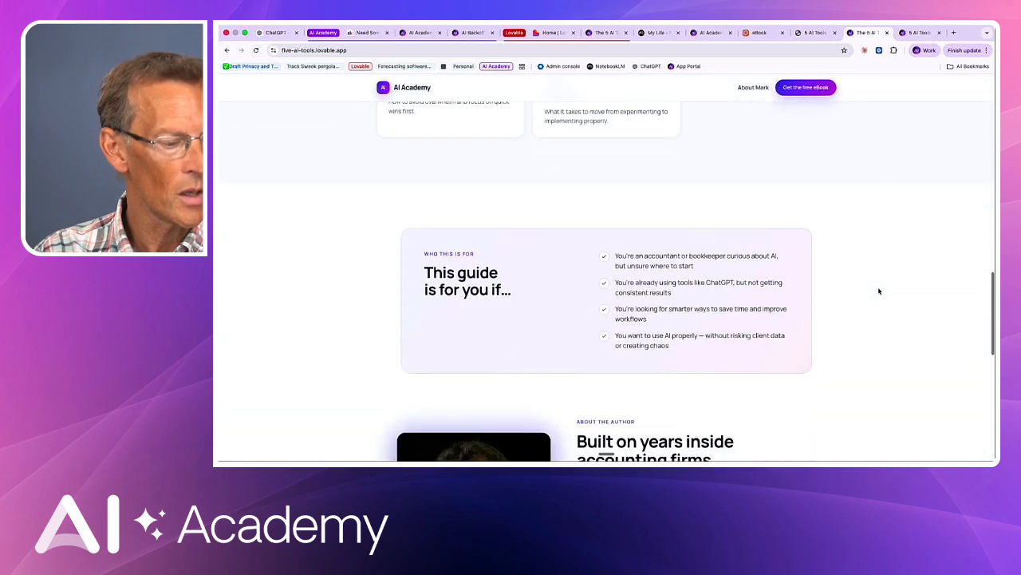
scroll(879, 291, "down", 6)
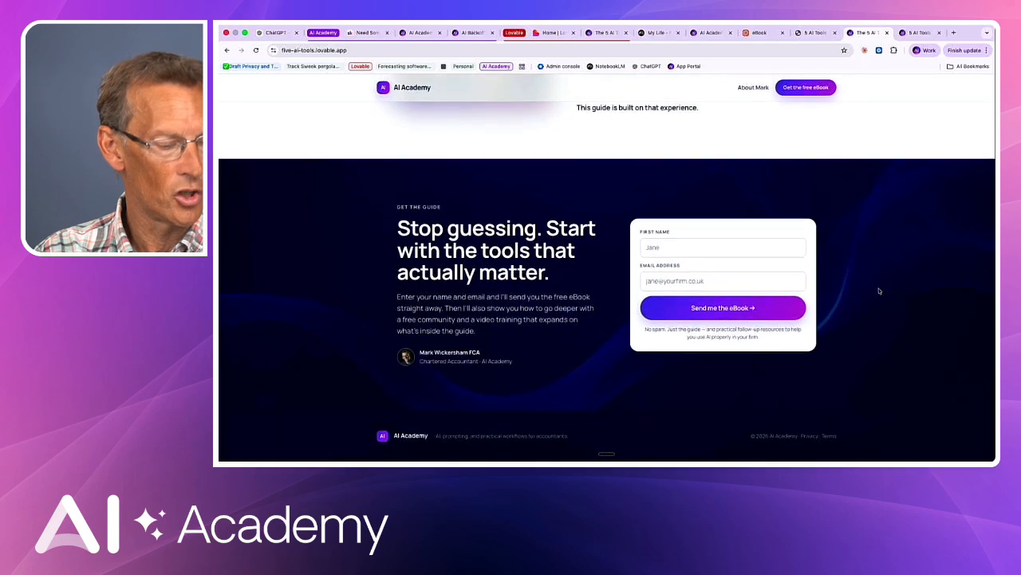
scroll(878, 291, "up", 20)
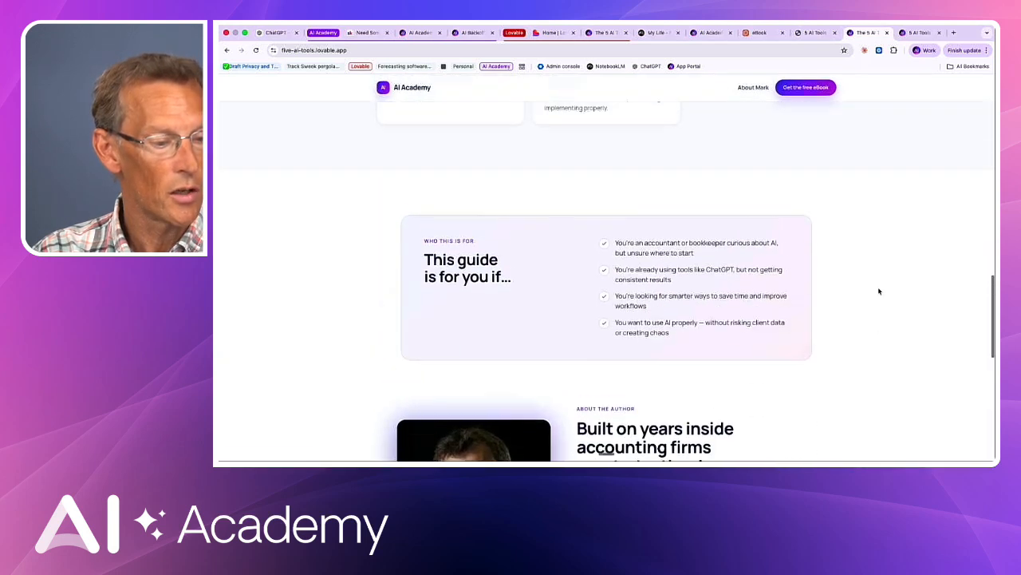
scroll(879, 292, "up", 2)
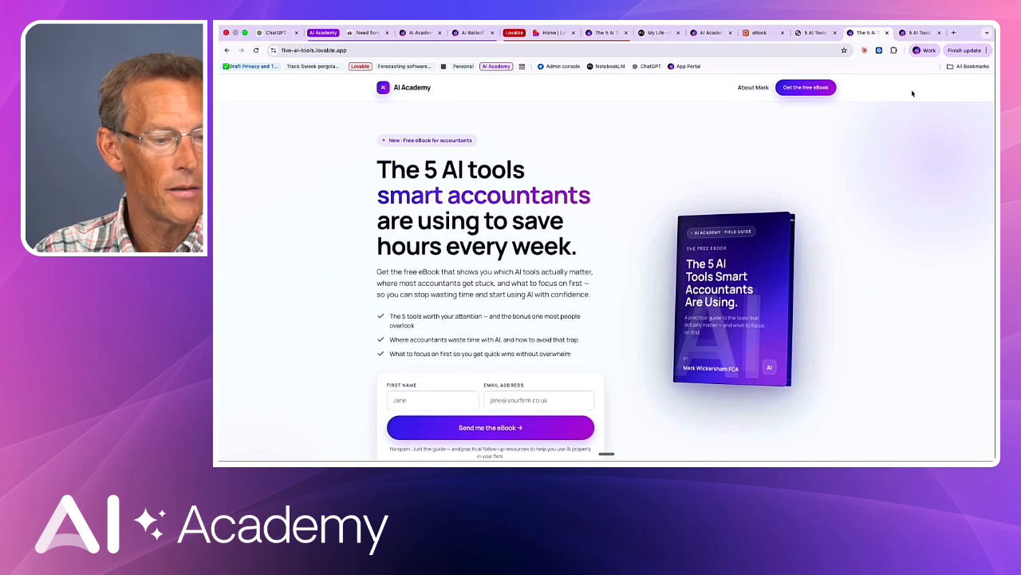
Open the 5 AI Tools guide PDF and look through its cover, contents and Introduction pages
left_click(919, 34)
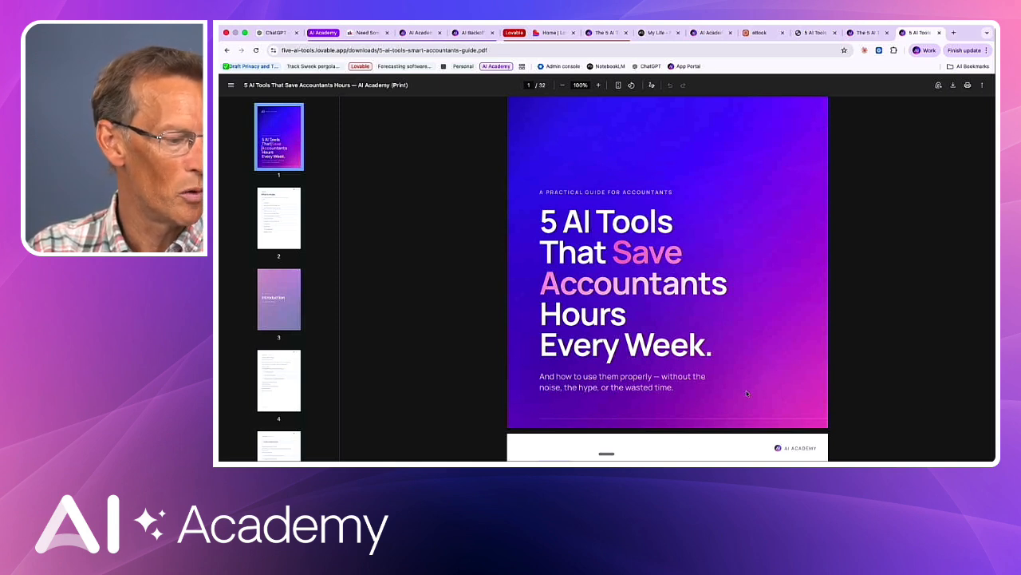
scroll(898, 371, "down", 2)
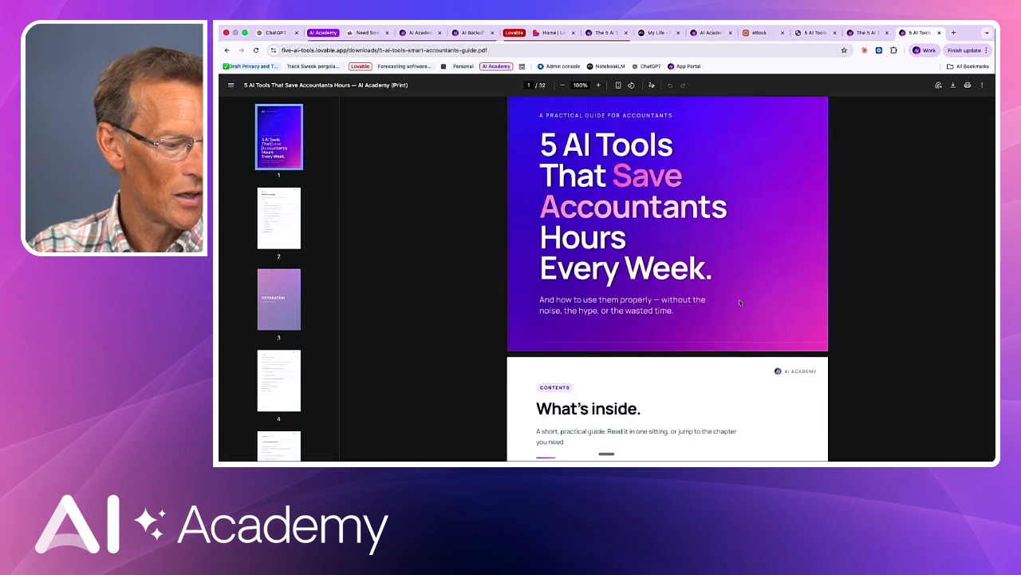
scroll(677, 261, "up", 3)
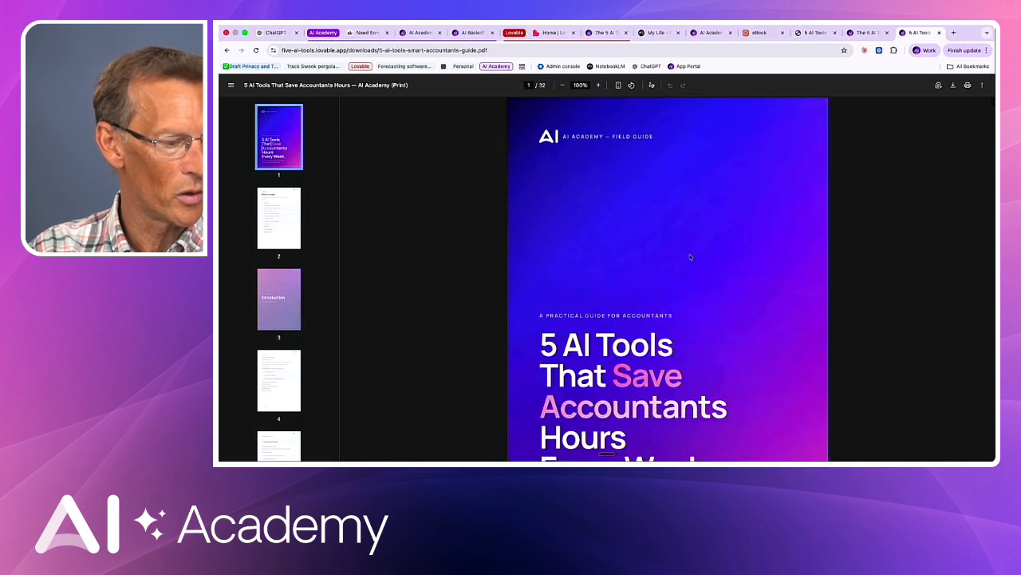
left_click(279, 222)
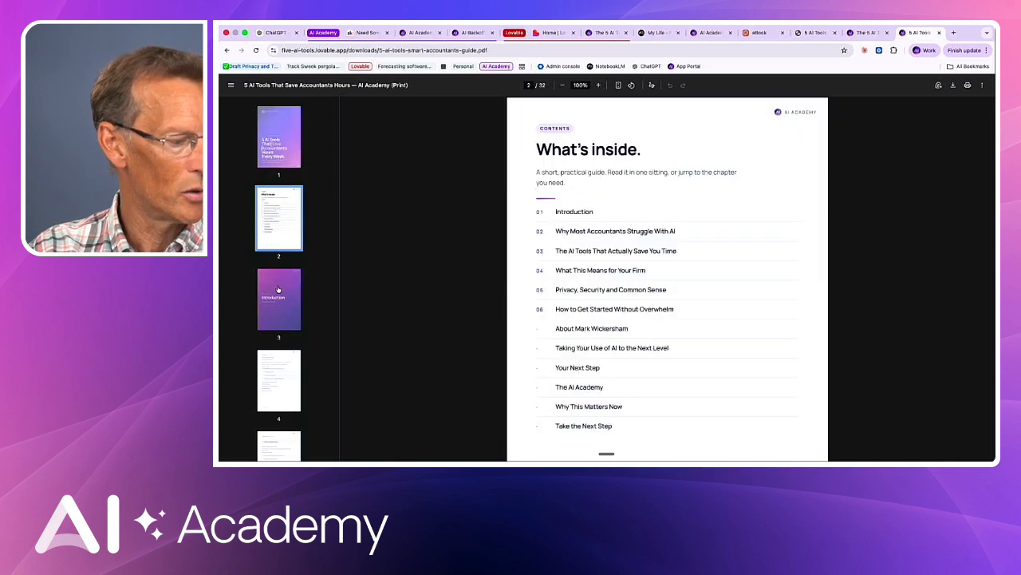
left_click(278, 291)
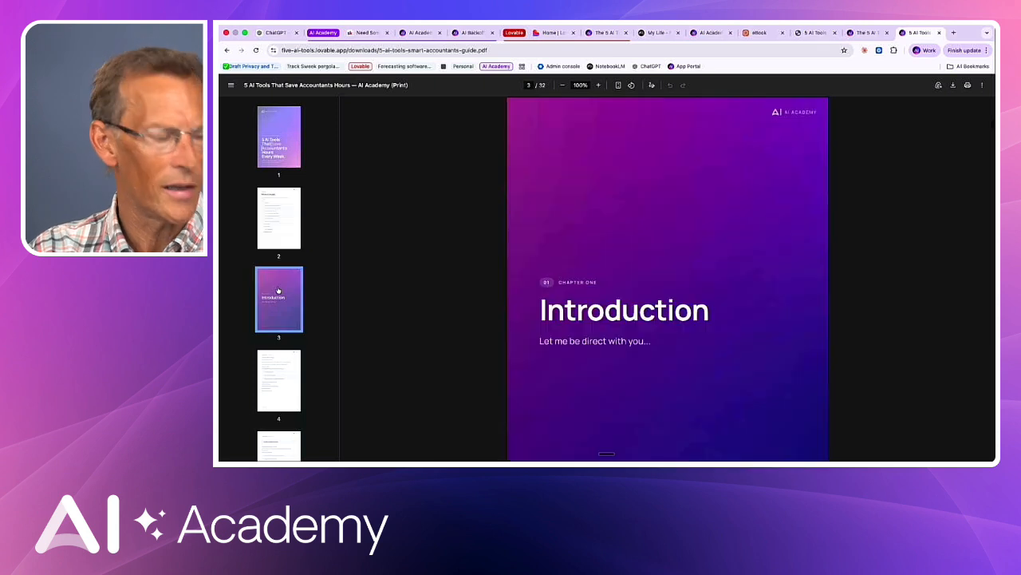
left_click(281, 373)
scroll(282, 373, "down", 5)
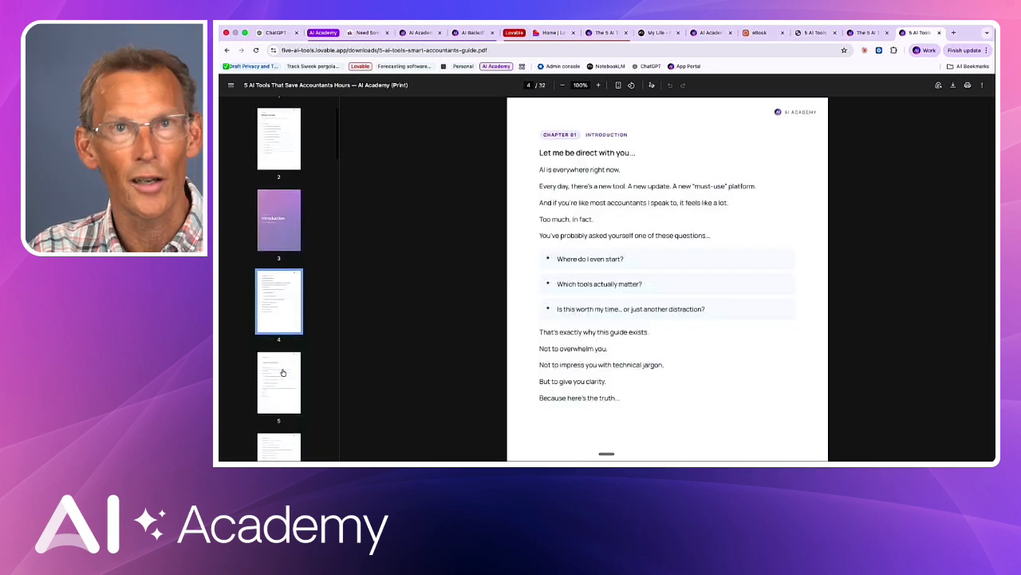
Skip ahead in the guide to the Wispr Flow bonus page and browse the chapters after it
scroll(282, 373, "down", 20)
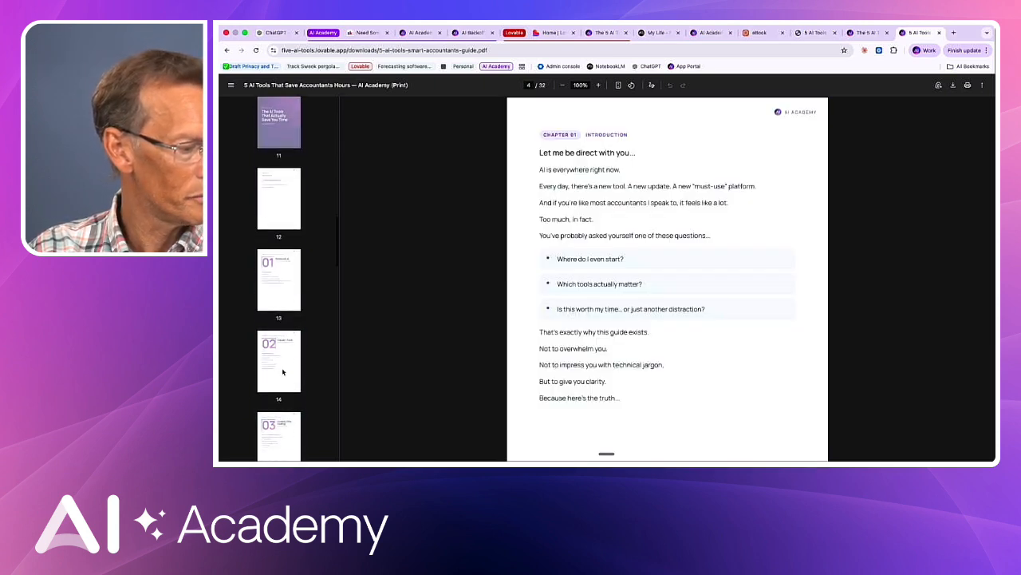
scroll(281, 373, "down", 5)
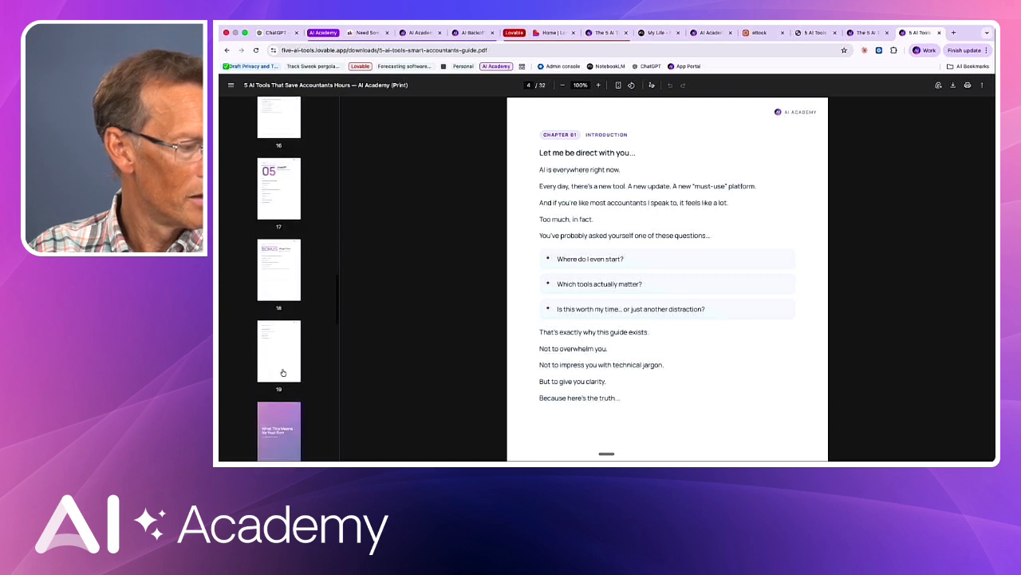
left_click(279, 214)
left_click(278, 279)
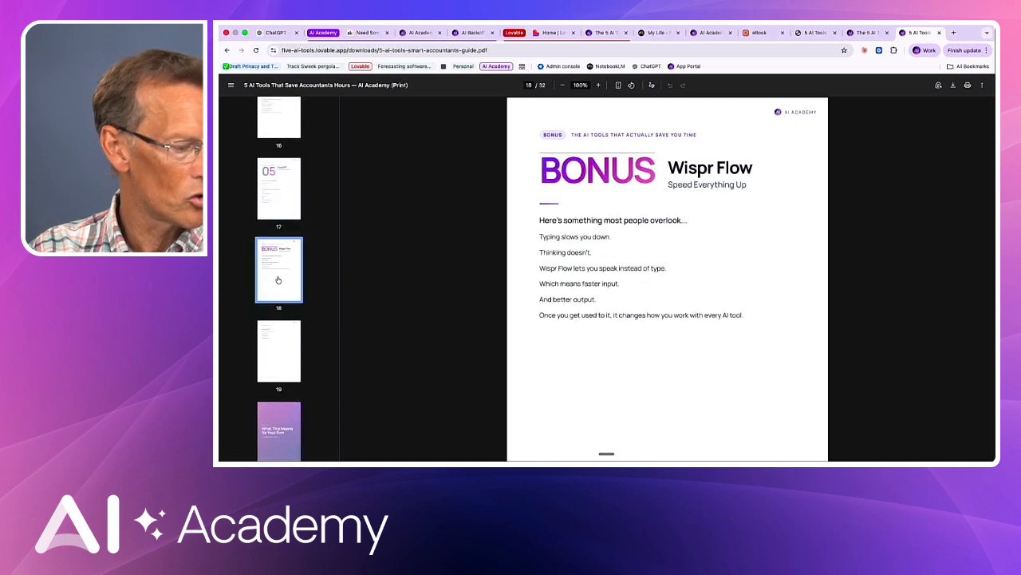
scroll(278, 279, "down", 8)
left_click(278, 279)
scroll(278, 279, "down", 6)
scroll(278, 279, "down", 2)
View the guide's about-the-author page, the AI Academy page with its web link, and the closing page 32
left_click(269, 163)
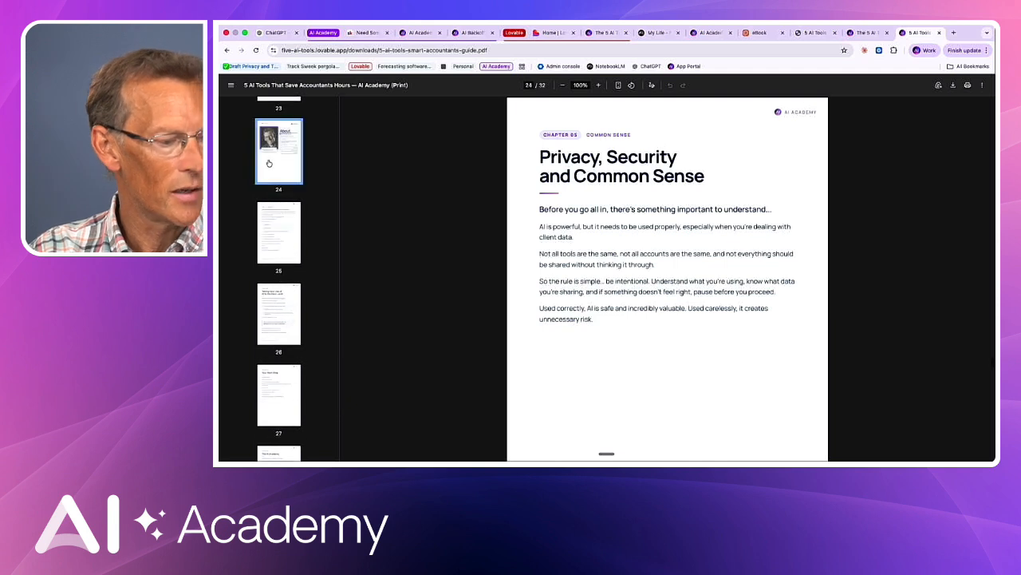
left_click(284, 223)
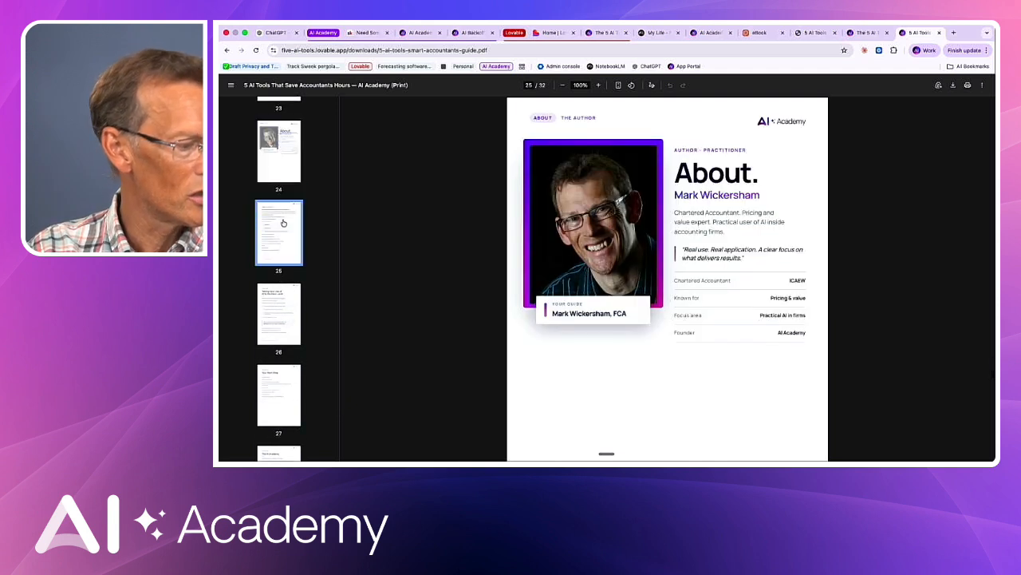
scroll(283, 223, "down", 3)
left_click(281, 325)
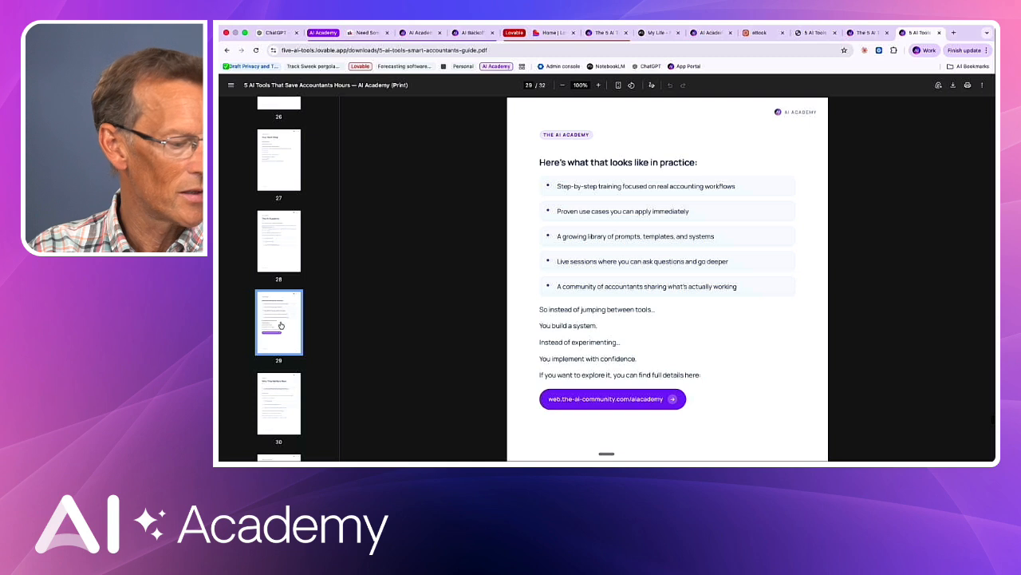
scroll(281, 325, "down", 3)
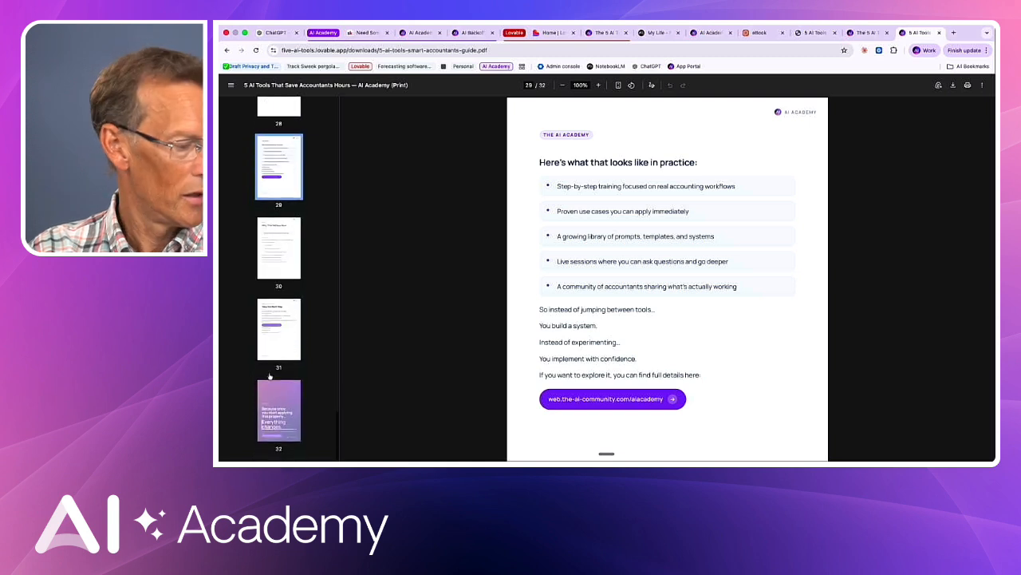
left_click(273, 424)
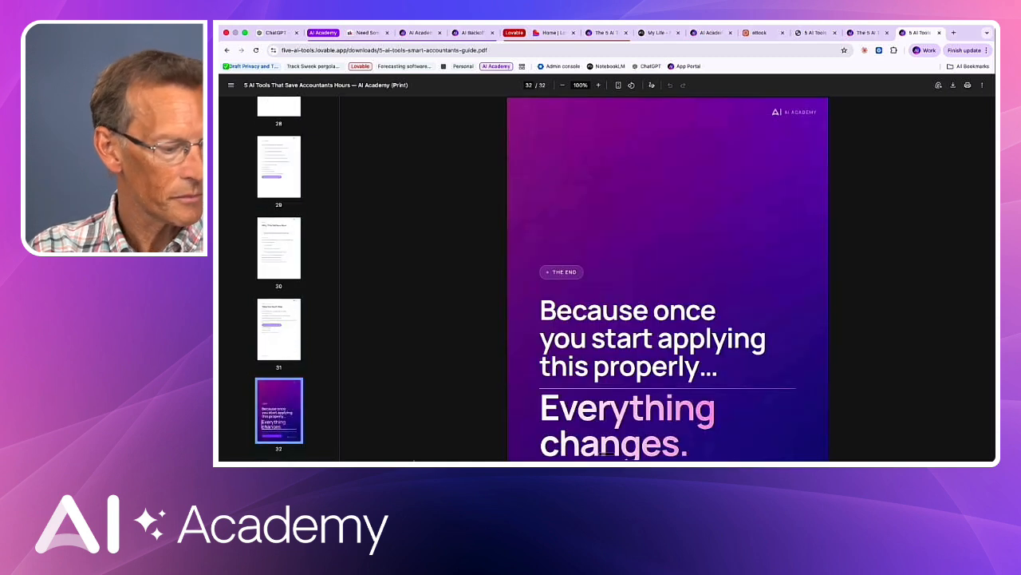
scroll(611, 321, "down", 2)
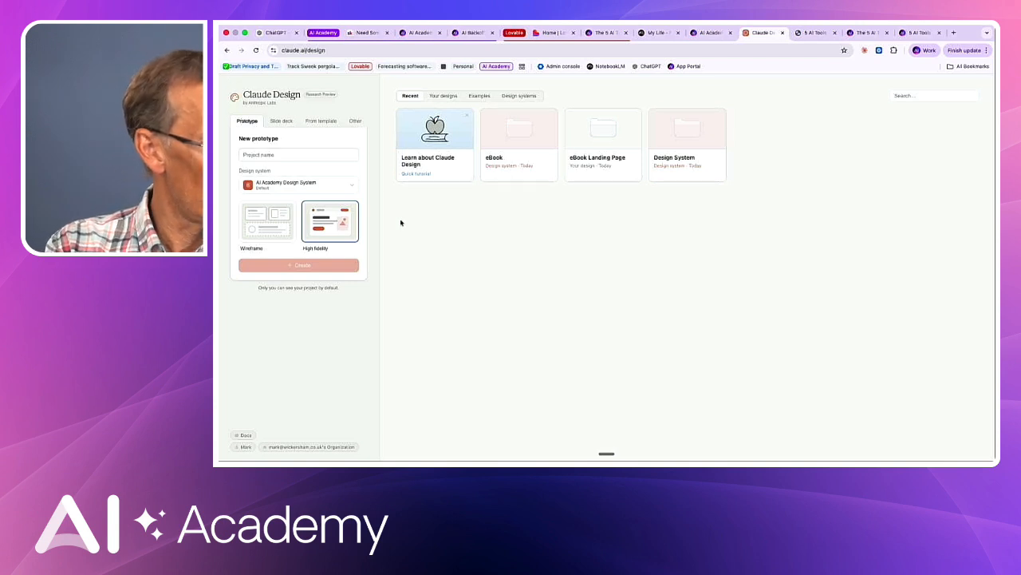
In Claude Design, select AI Academy Design System as the design system for the new prototype
left_click(351, 186)
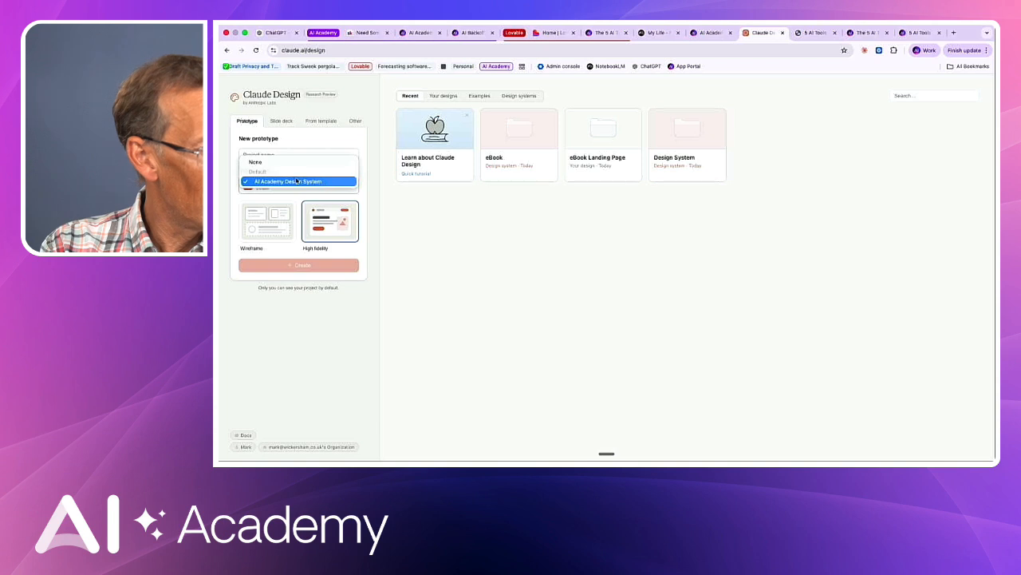
left_click(270, 182)
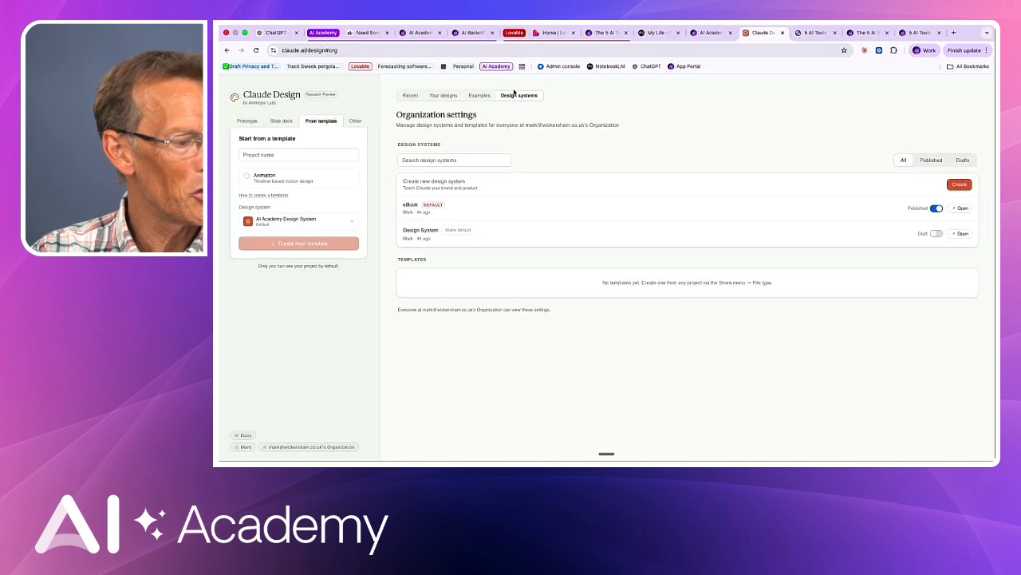
Look through the recent projects, your own designs and the gallery of example prompts
left_click(422, 98)
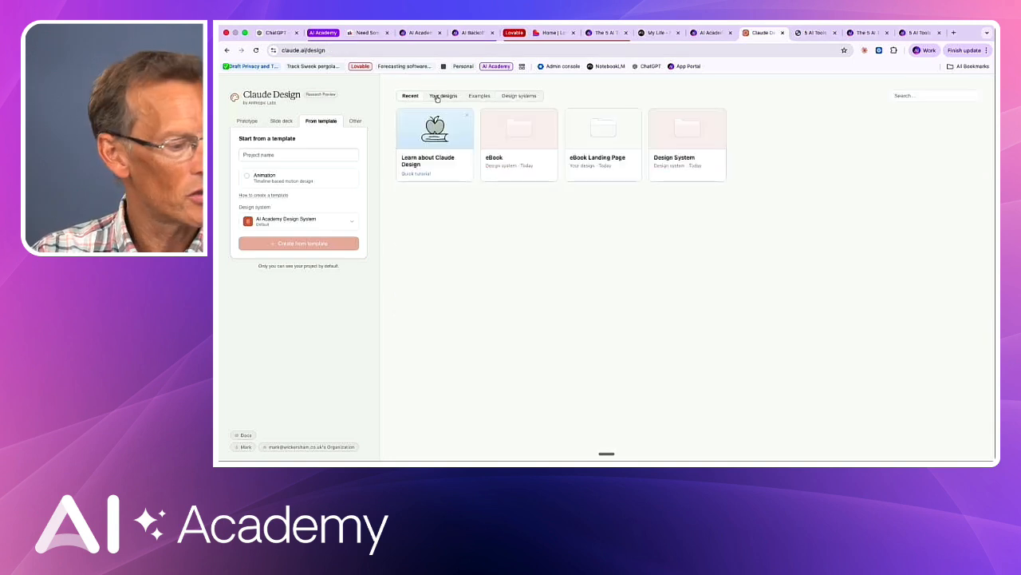
left_click(440, 97)
left_click(480, 96)
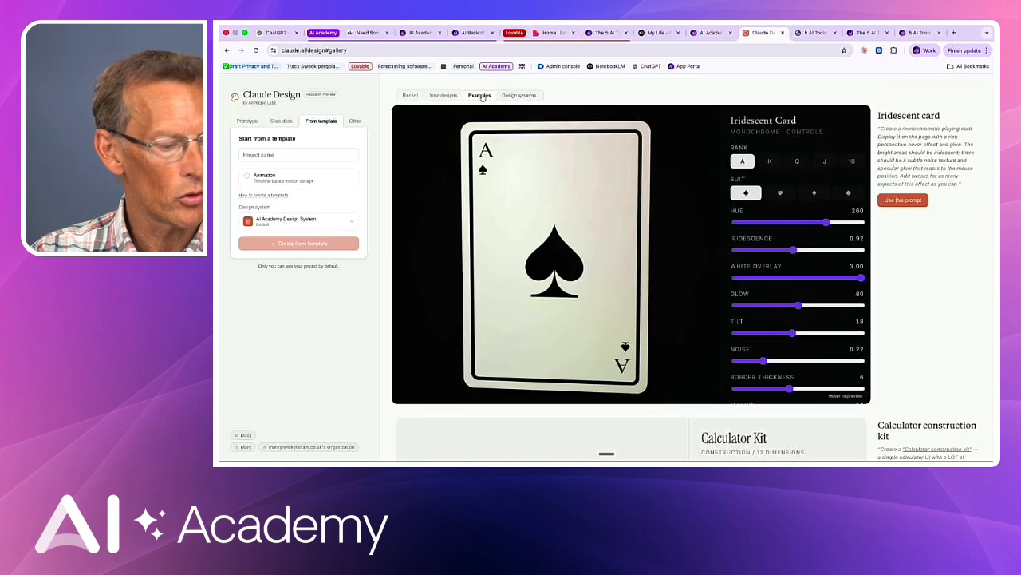
scroll(780, 234, "down", 6)
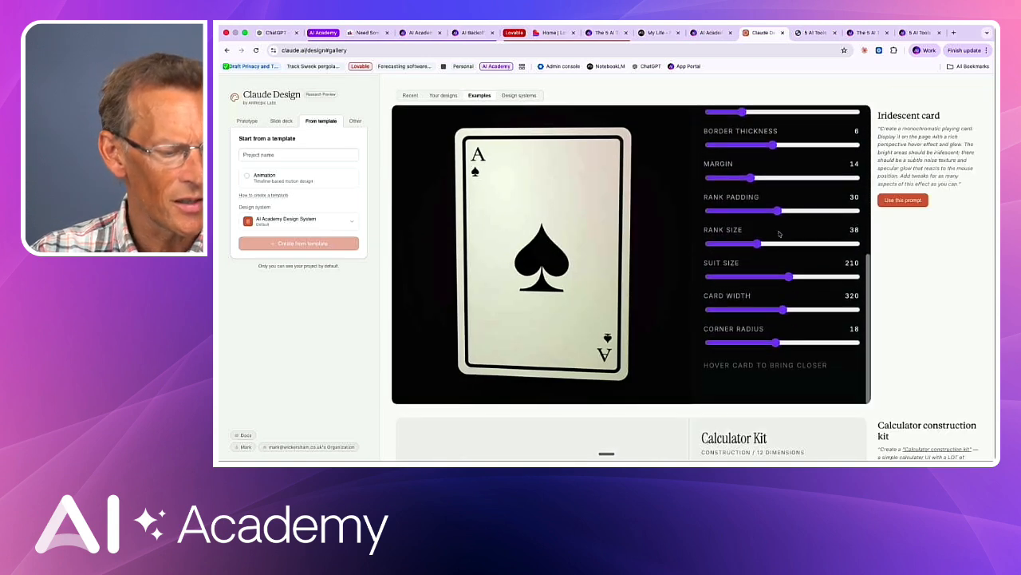
scroll(914, 296, "down", 2)
scroll(914, 297, "down", 15)
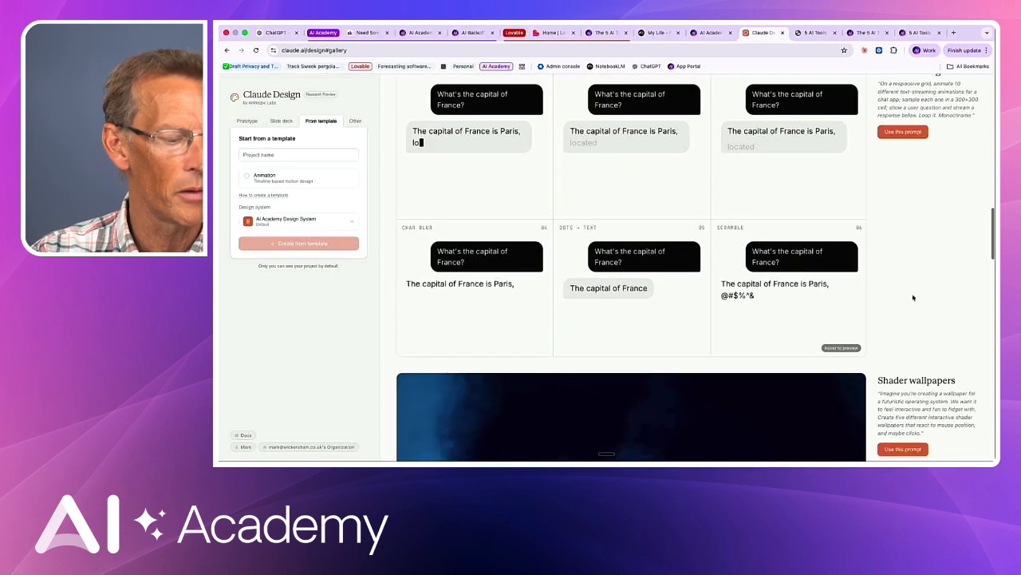
scroll(914, 297, "up", 17)
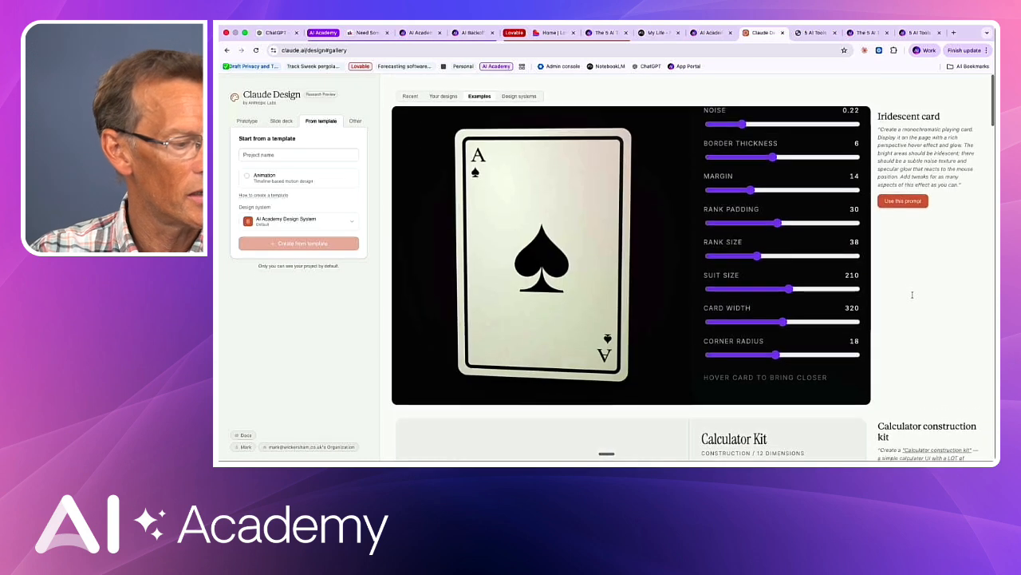
Start creating a new design system and review the company, code, asset and notes fields of its setup form
left_click(518, 96)
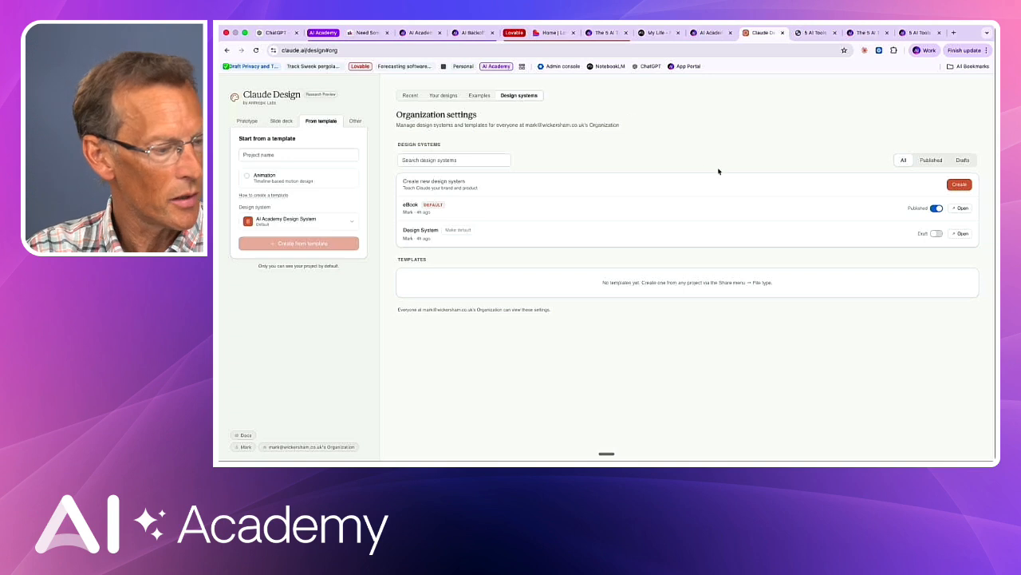
left_click(959, 185)
scroll(830, 226, "down", 1)
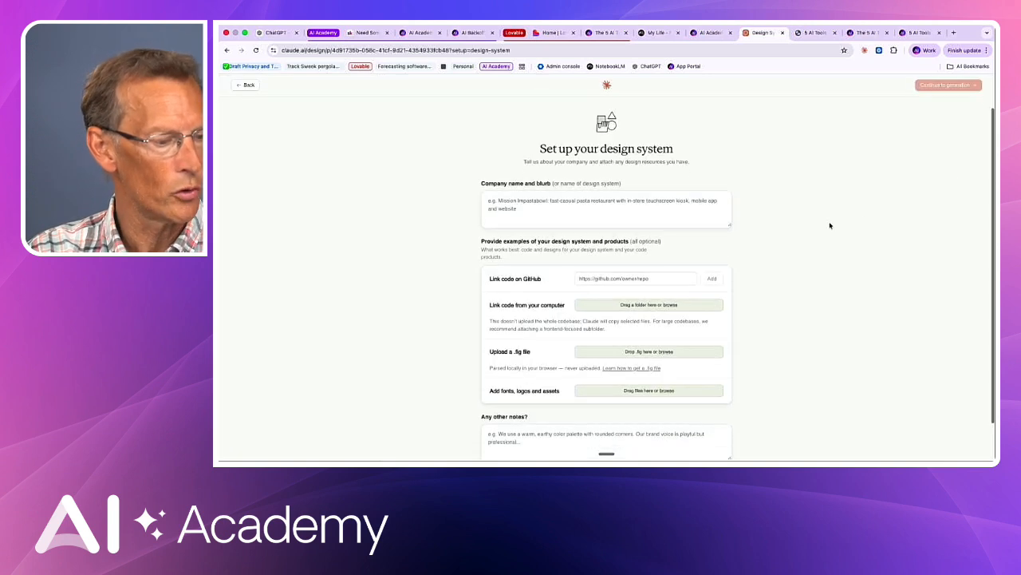
scroll(830, 226, "down", 1)
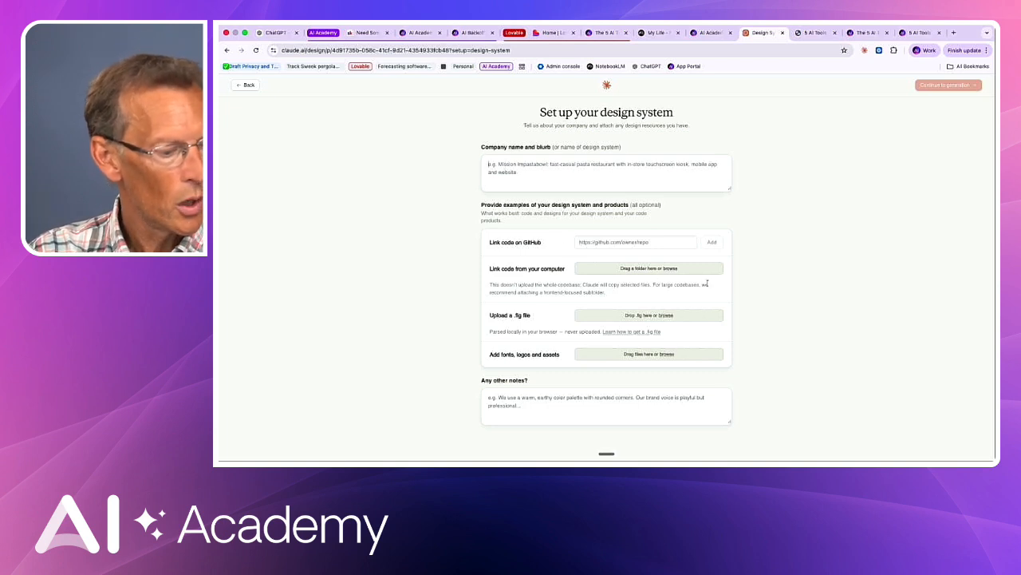
scroll(707, 282, "down", 1)
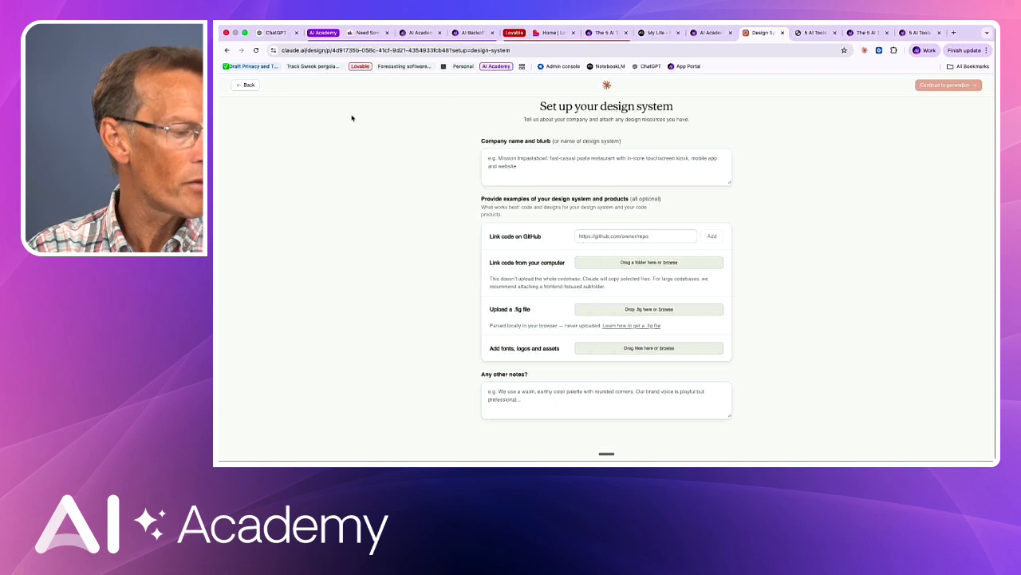
Leave the design system setup and view the new prototype and new slide deck project options
left_click(247, 85)
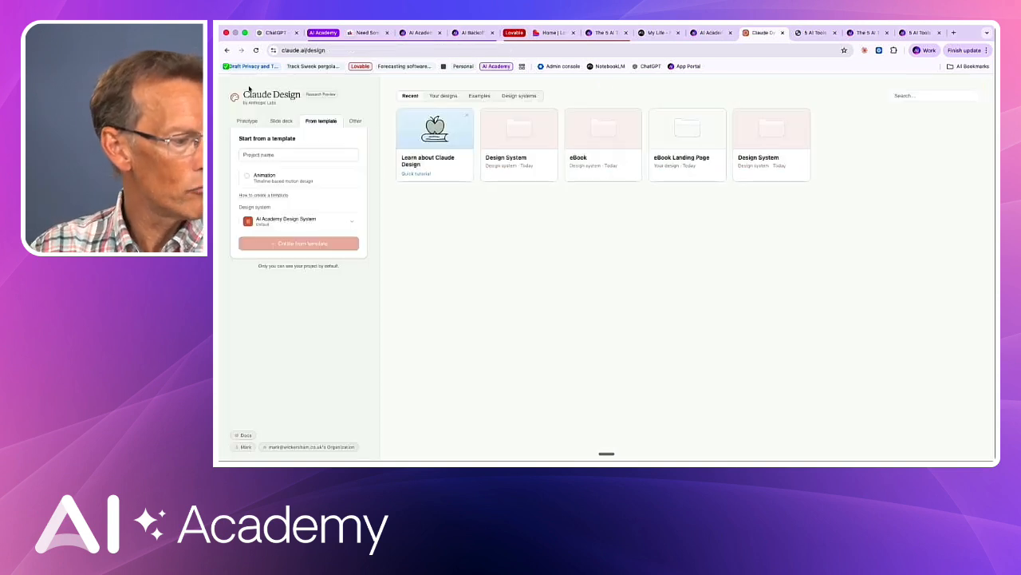
left_click(247, 121)
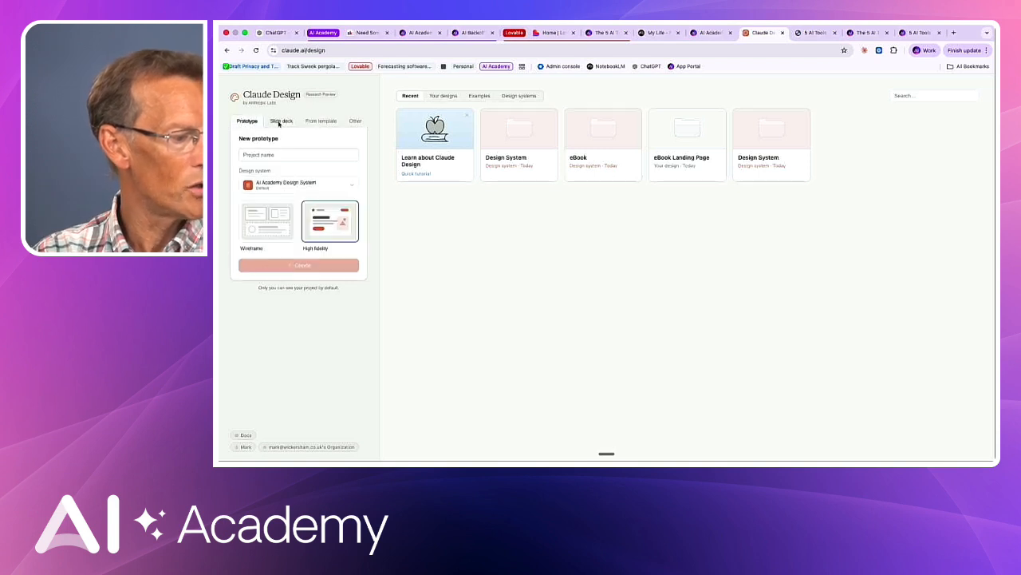
left_click(278, 122)
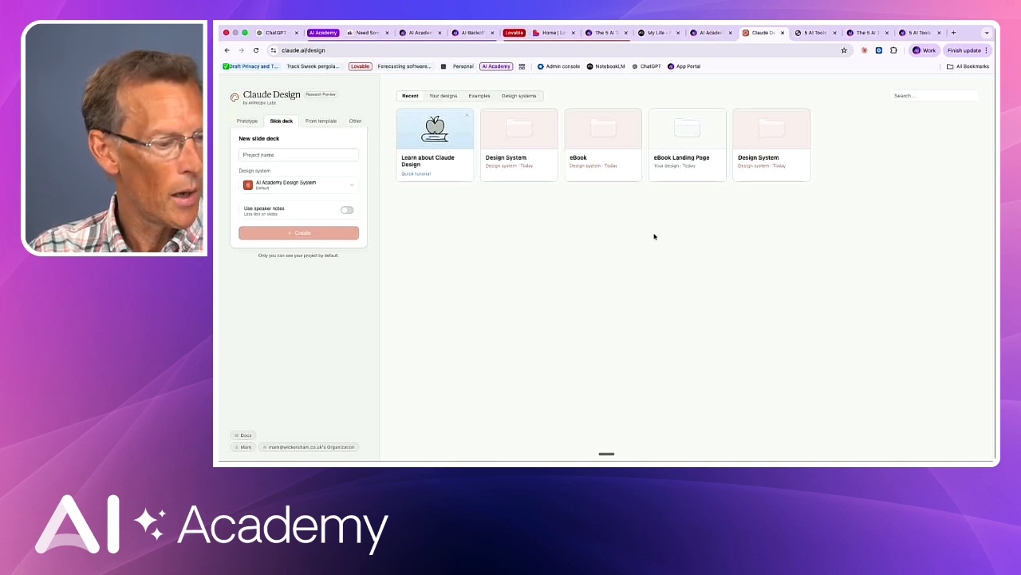
Open the eBook project and go back to the beginning of its chat history
left_click(602, 170)
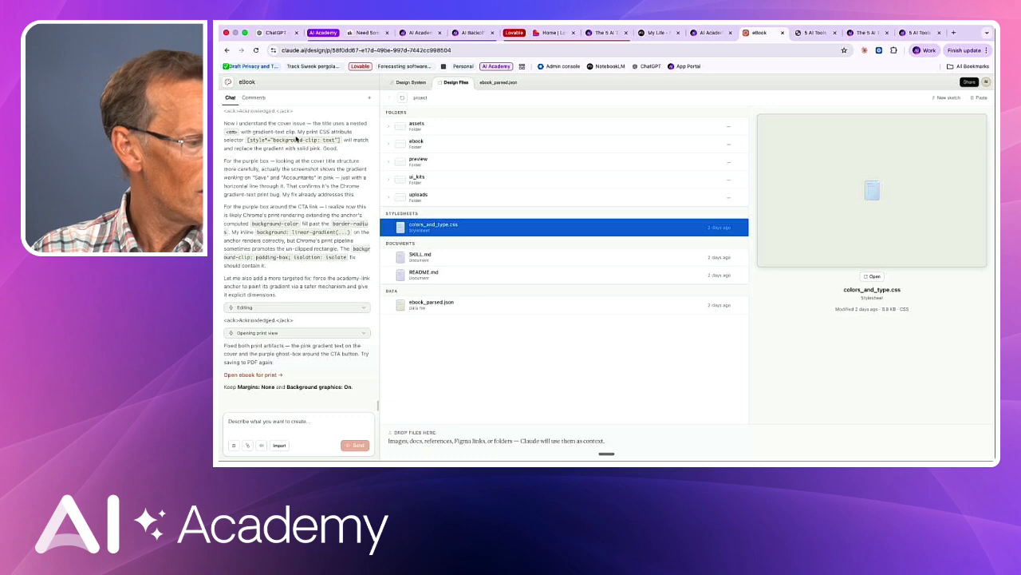
scroll(296, 139, "up", 15)
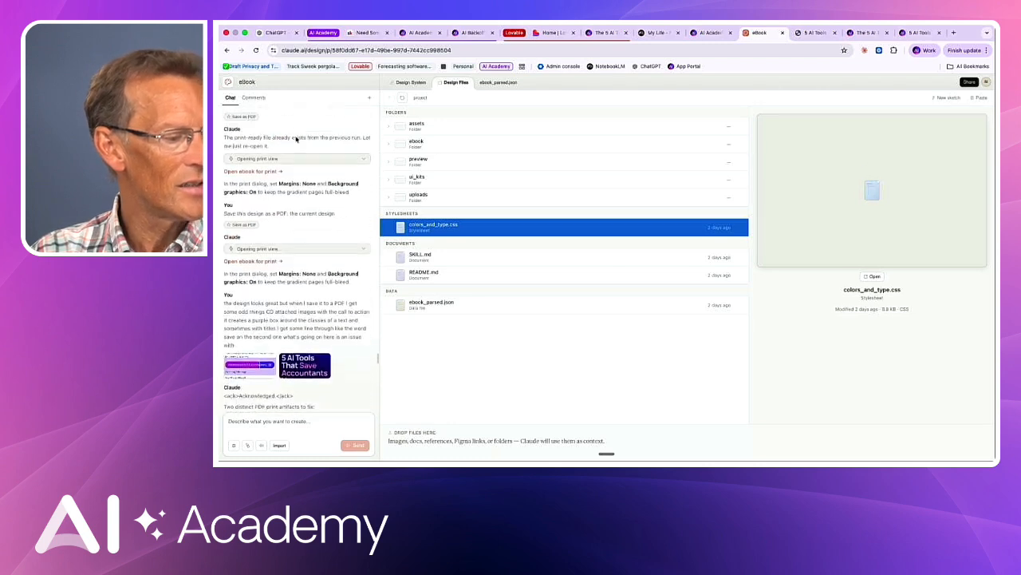
scroll(296, 139, "up", 15)
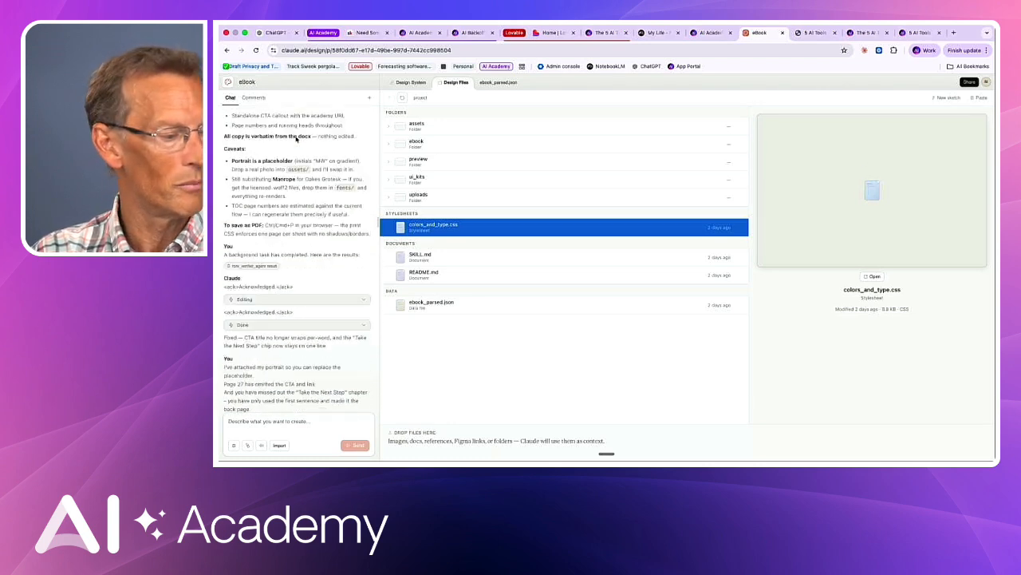
scroll(296, 139, "up", 10)
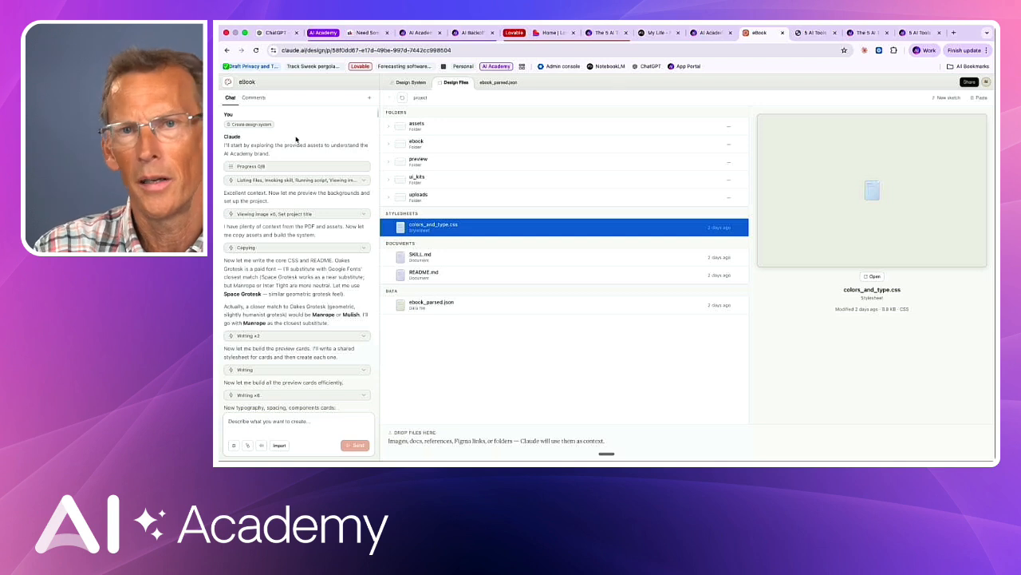
Read through the eBook chat, from the design system build and its caveats to the portrait, call-to-action and contents page revisions
scroll(297, 139, "down", 3)
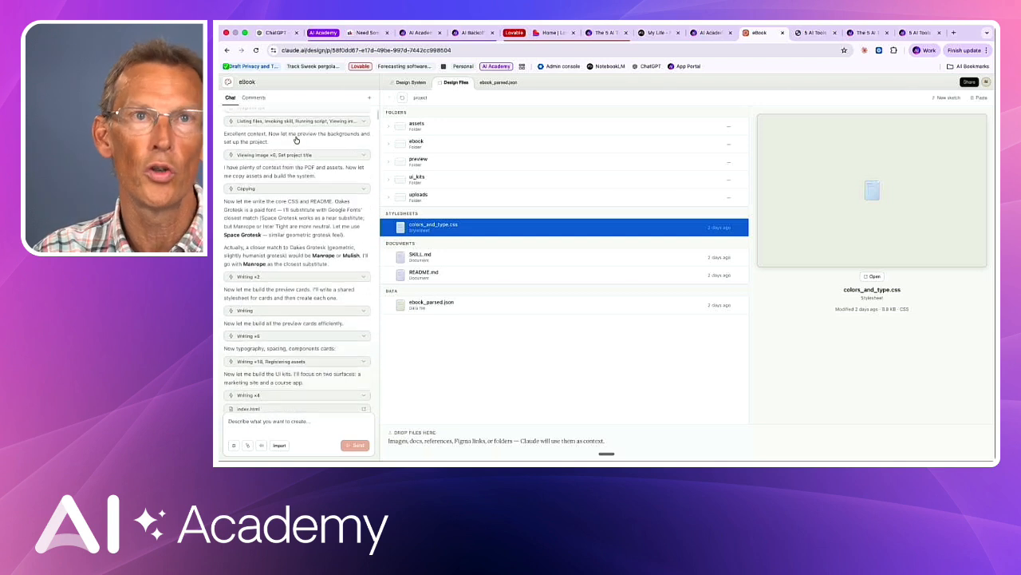
scroll(296, 140, "down", 5)
scroll(296, 140, "down", 15)
scroll(296, 140, "down", 6)
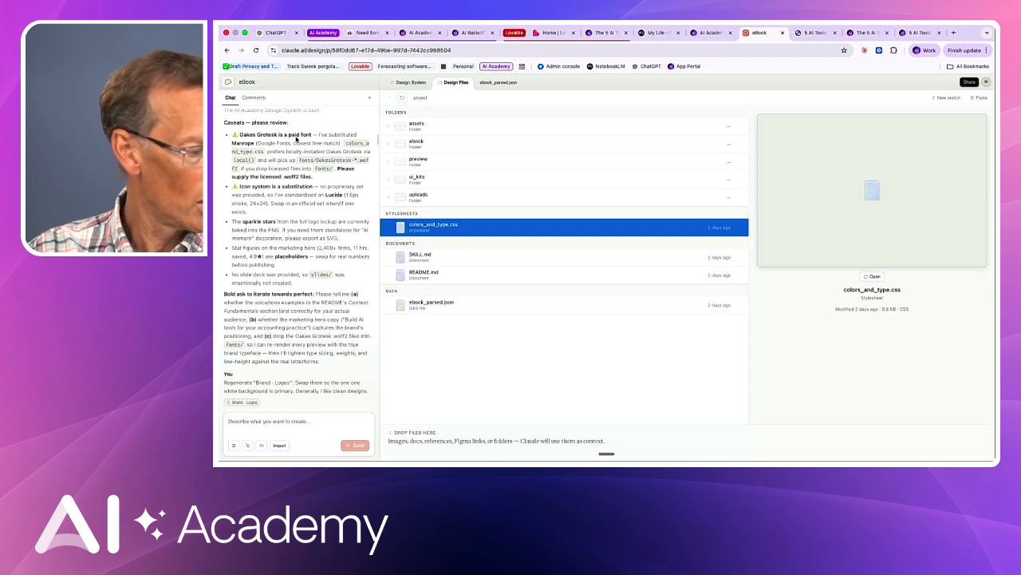
scroll(296, 138, "up", 15)
scroll(296, 138, "down", 15)
scroll(296, 138, "down", 15)
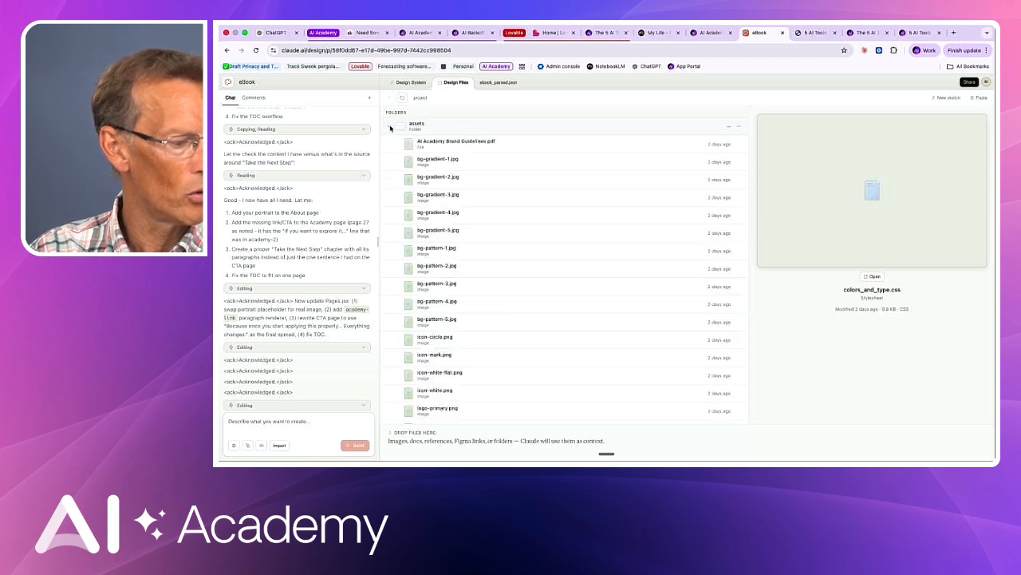
Look through the files in the project's assets and ebook folders, collapsing each folder again
left_click(390, 127)
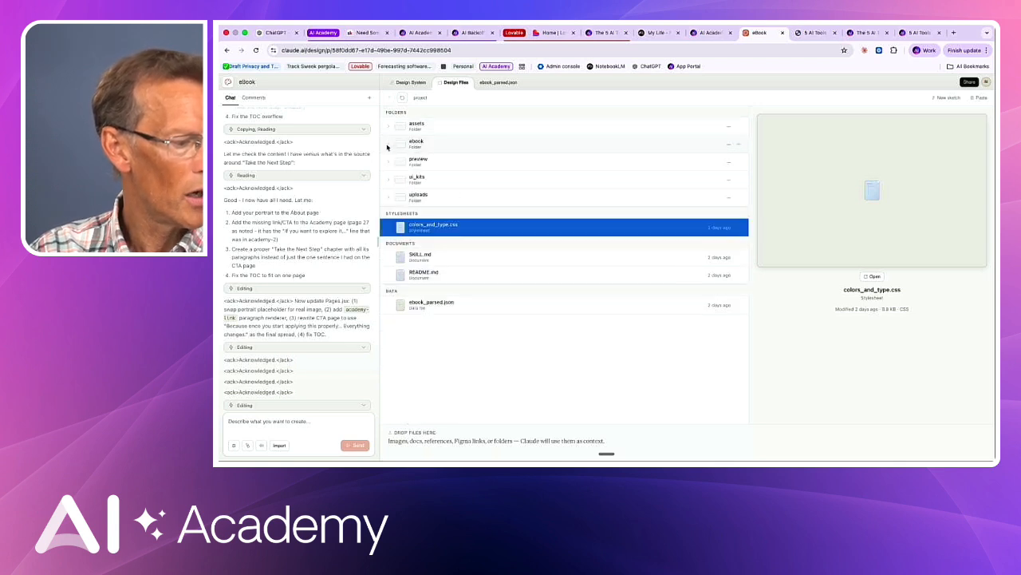
left_click(388, 146)
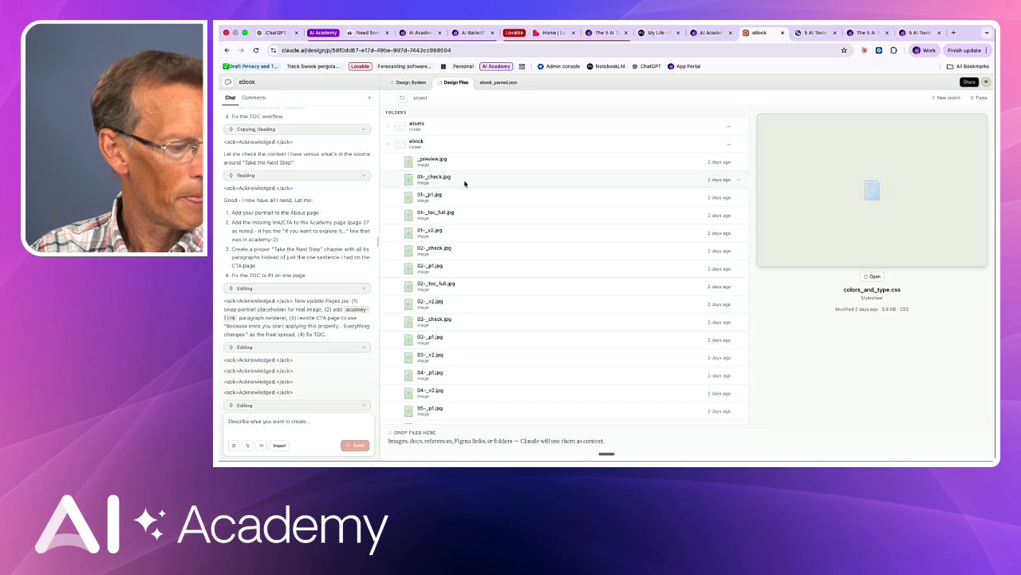
left_click(388, 146)
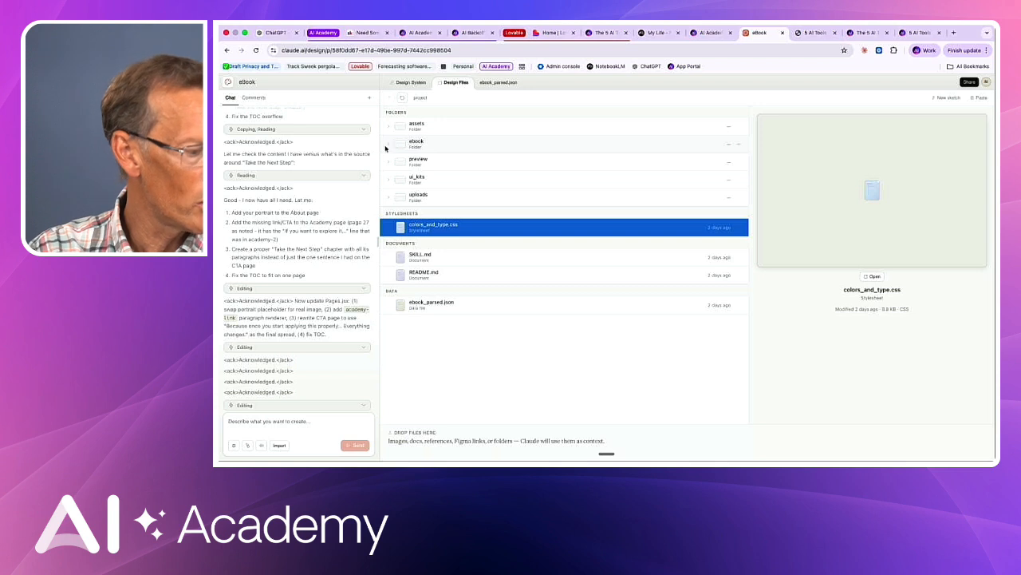
Open the print version of the eBook from the end of the chat and cancel printing to view the cover
scroll(315, 310, "down", 10)
scroll(314, 310, "down", 15)
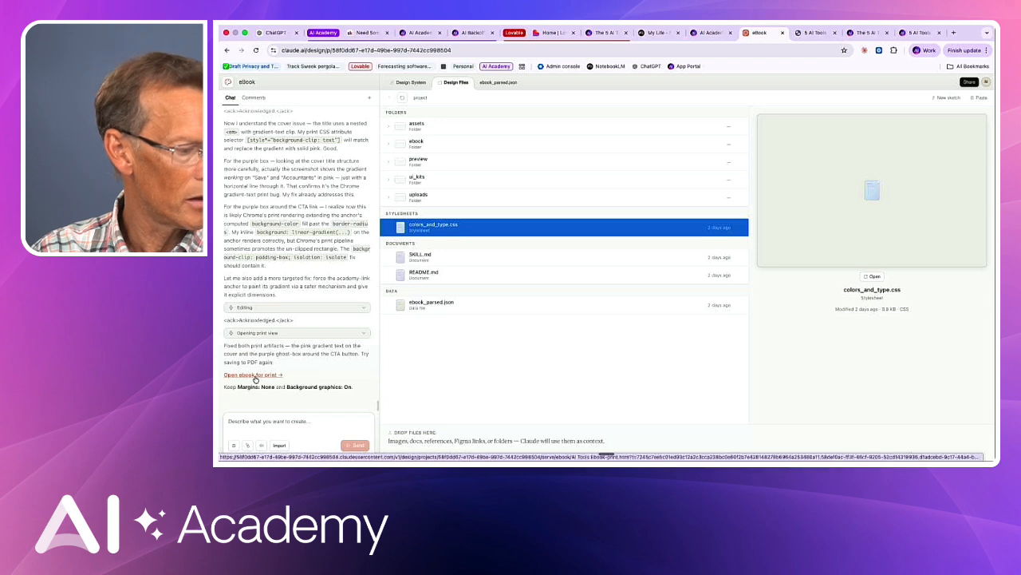
left_click(255, 378)
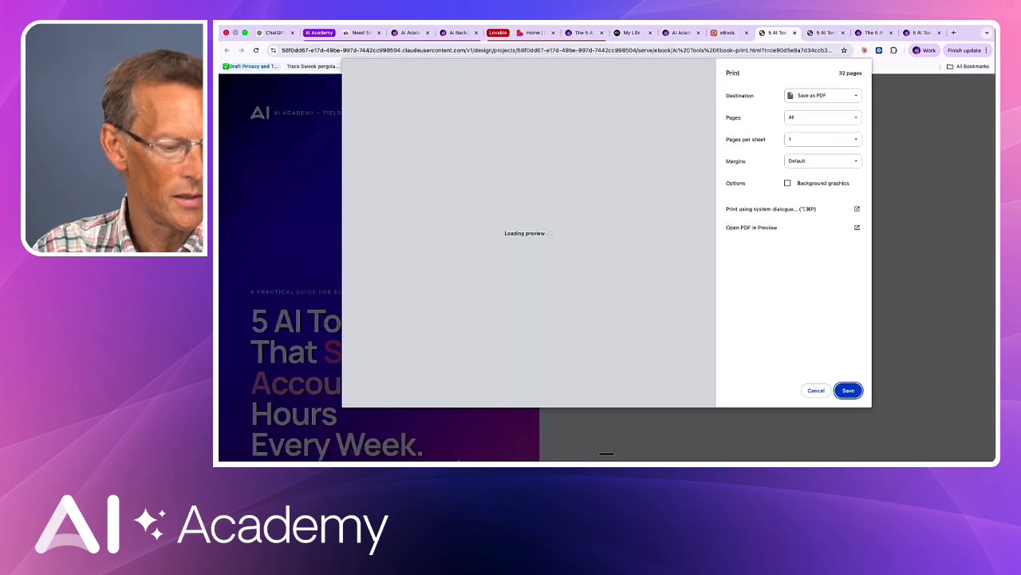
left_click(815, 390)
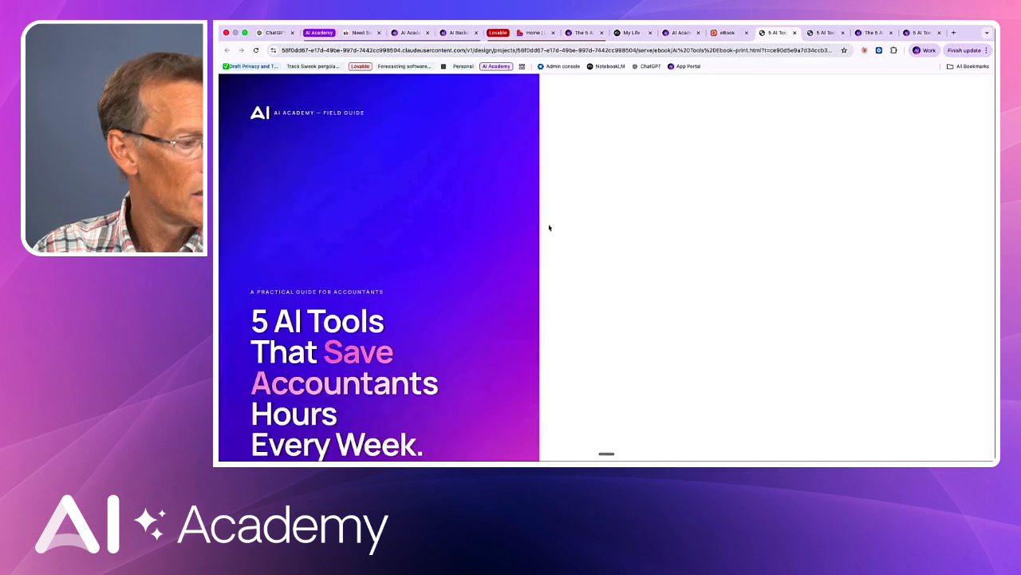
Return to Claude Design, switch to the eBook Landing Page project and select LOVABLE_PROMPT.md among its design files
left_click(726, 33)
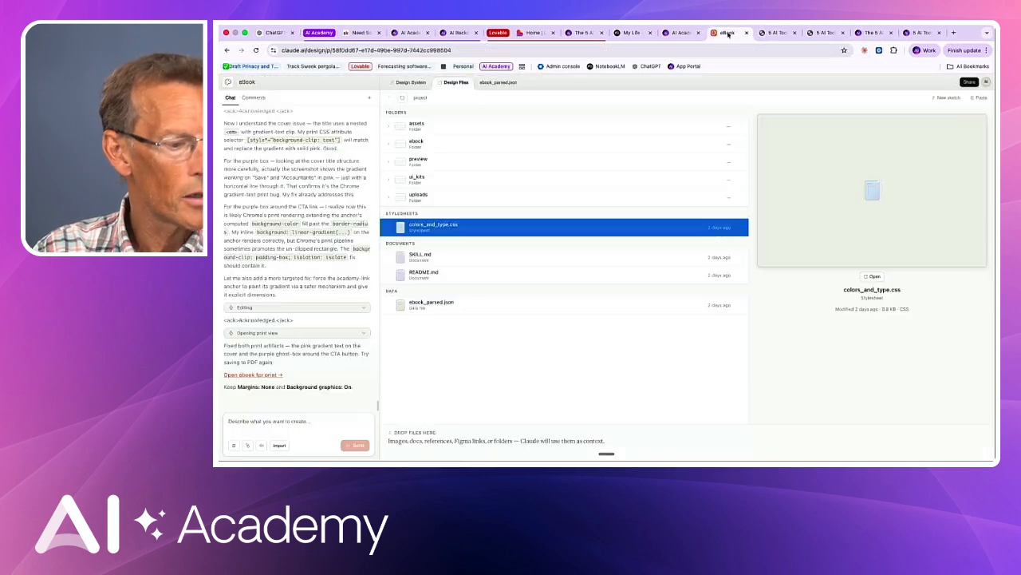
left_click(229, 82)
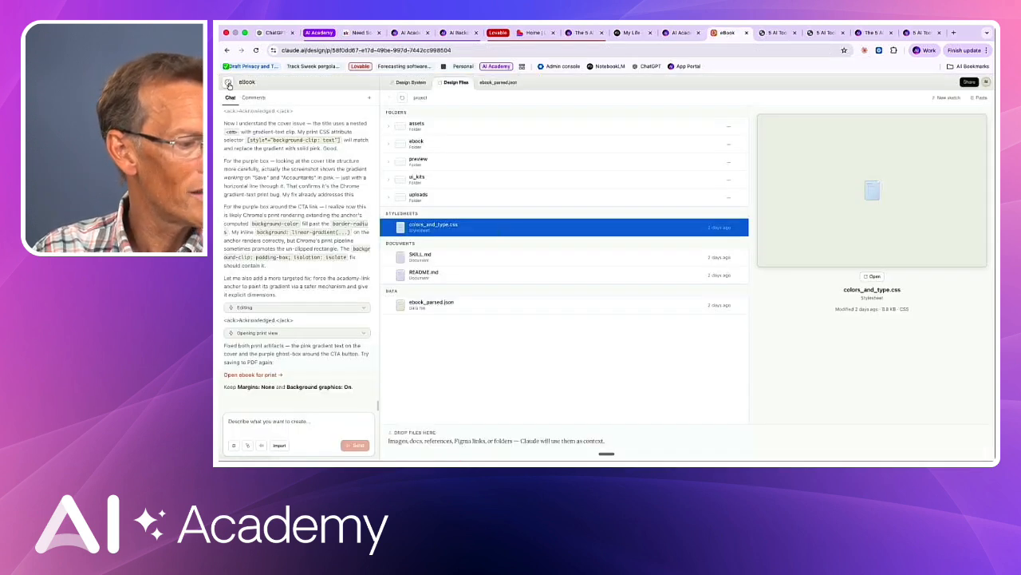
left_click(685, 161)
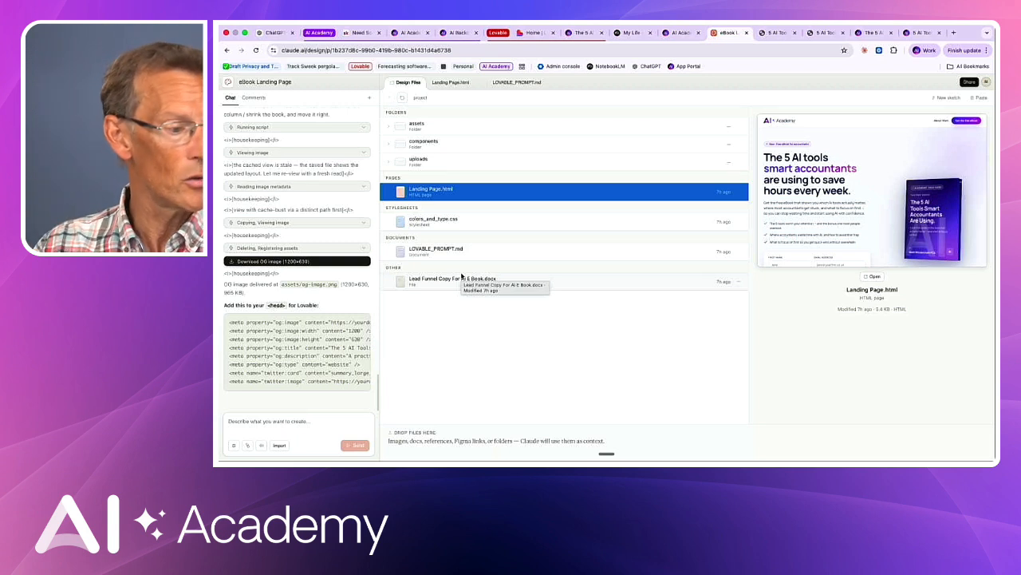
scroll(276, 341, "up", 2)
scroll(276, 341, "down", 2)
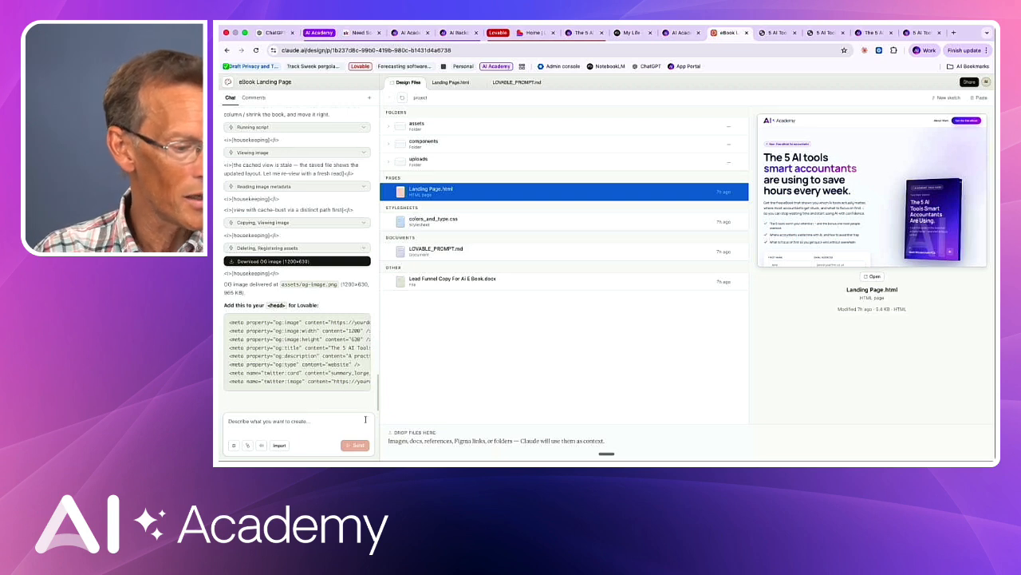
left_click(438, 250)
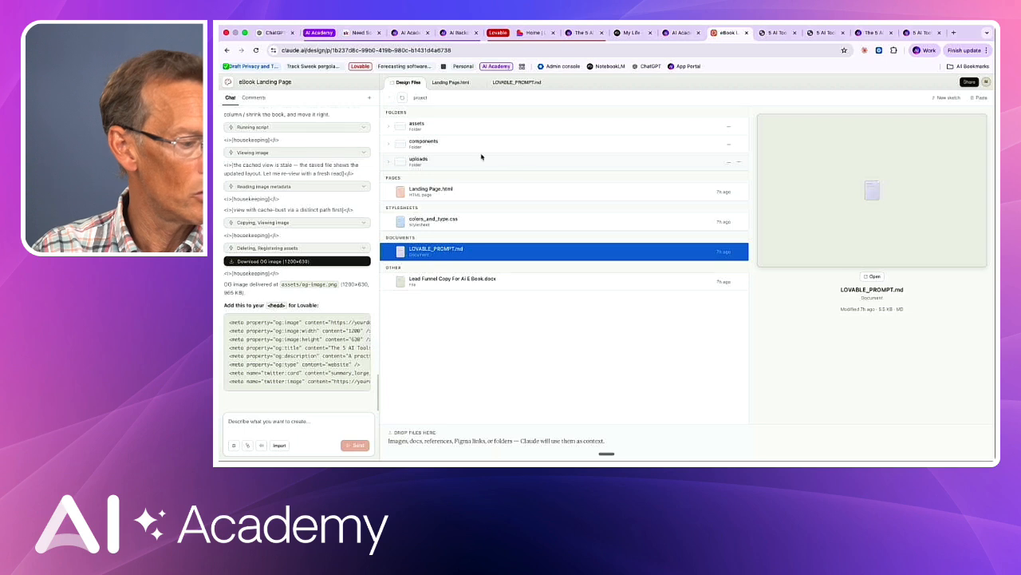
Open Landing Page.html and review its sections from the headline down to the About the author section
left_click(488, 192)
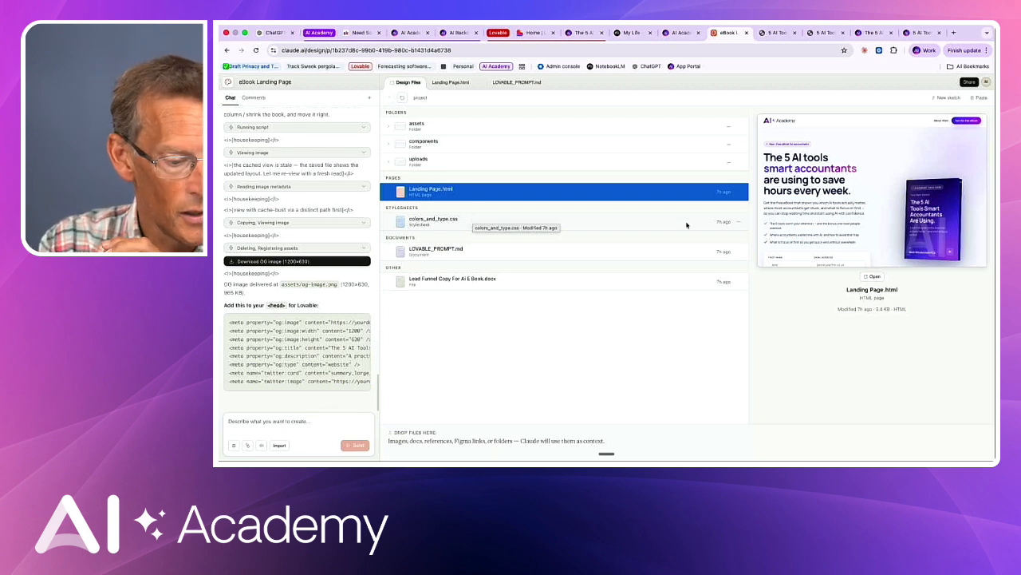
left_click(872, 276)
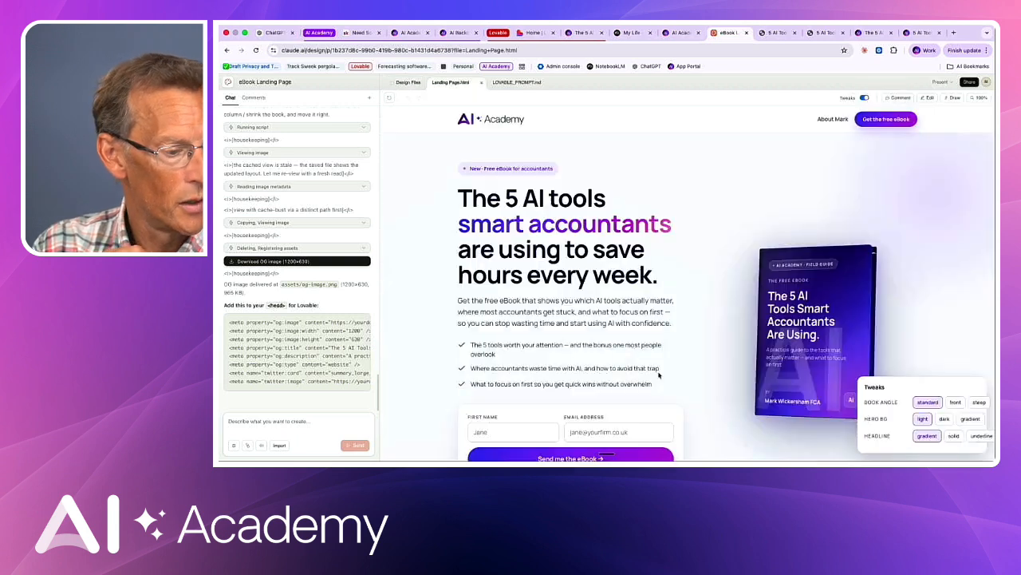
scroll(659, 374, "down", 10)
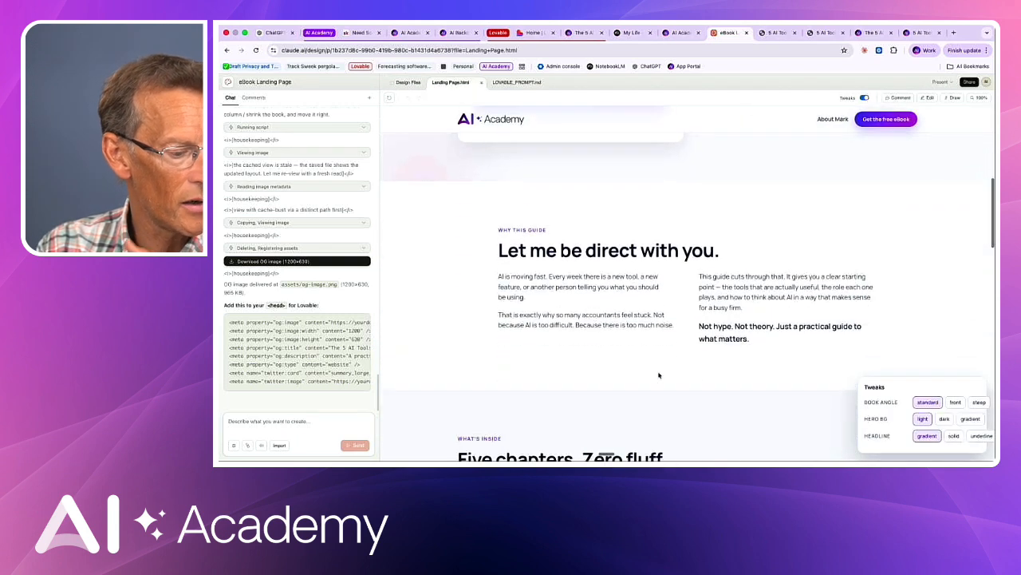
scroll(659, 375, "down", 5)
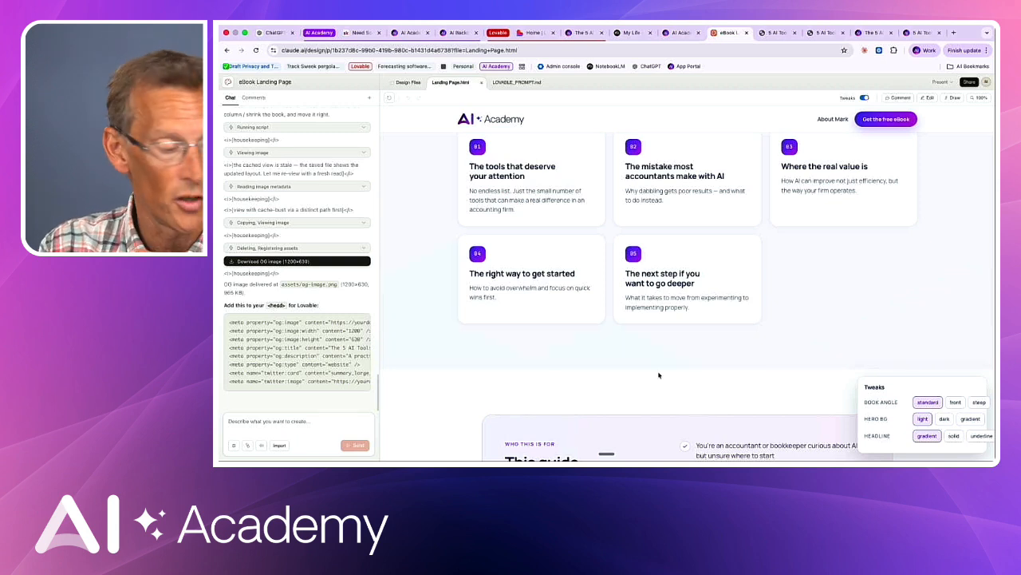
scroll(658, 374, "up", 2)
scroll(659, 375, "down", 4)
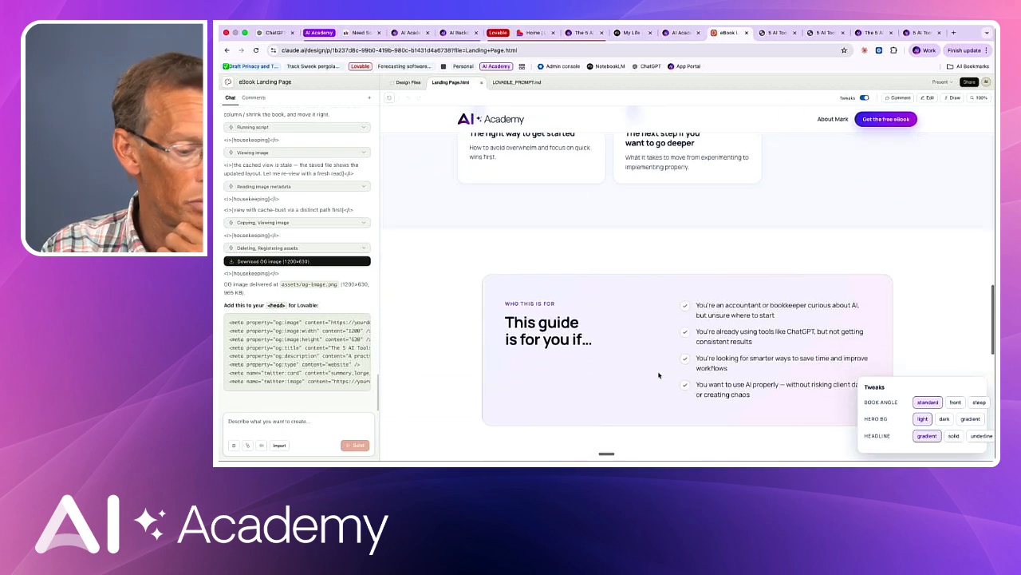
scroll(659, 374, "down", 4)
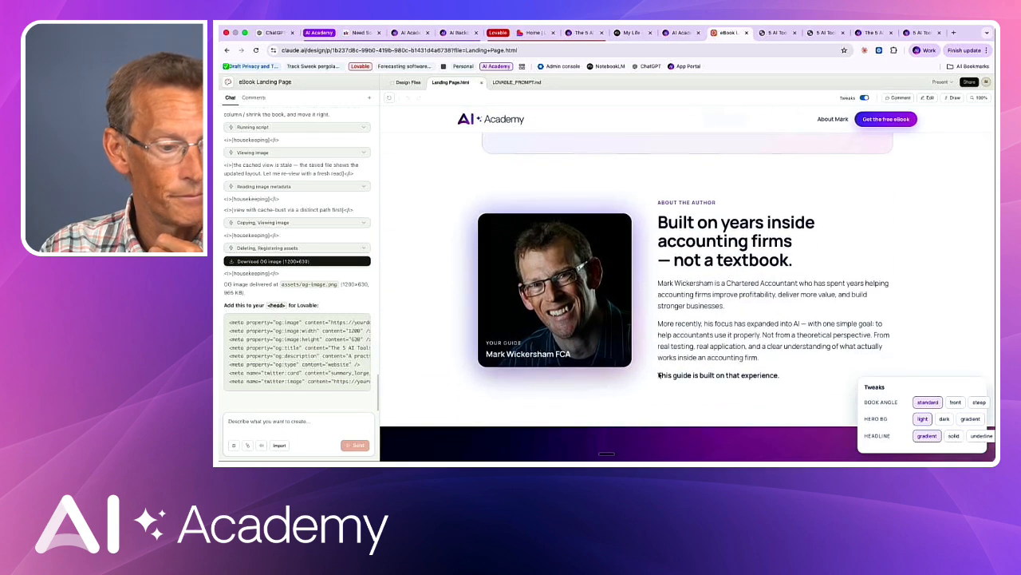